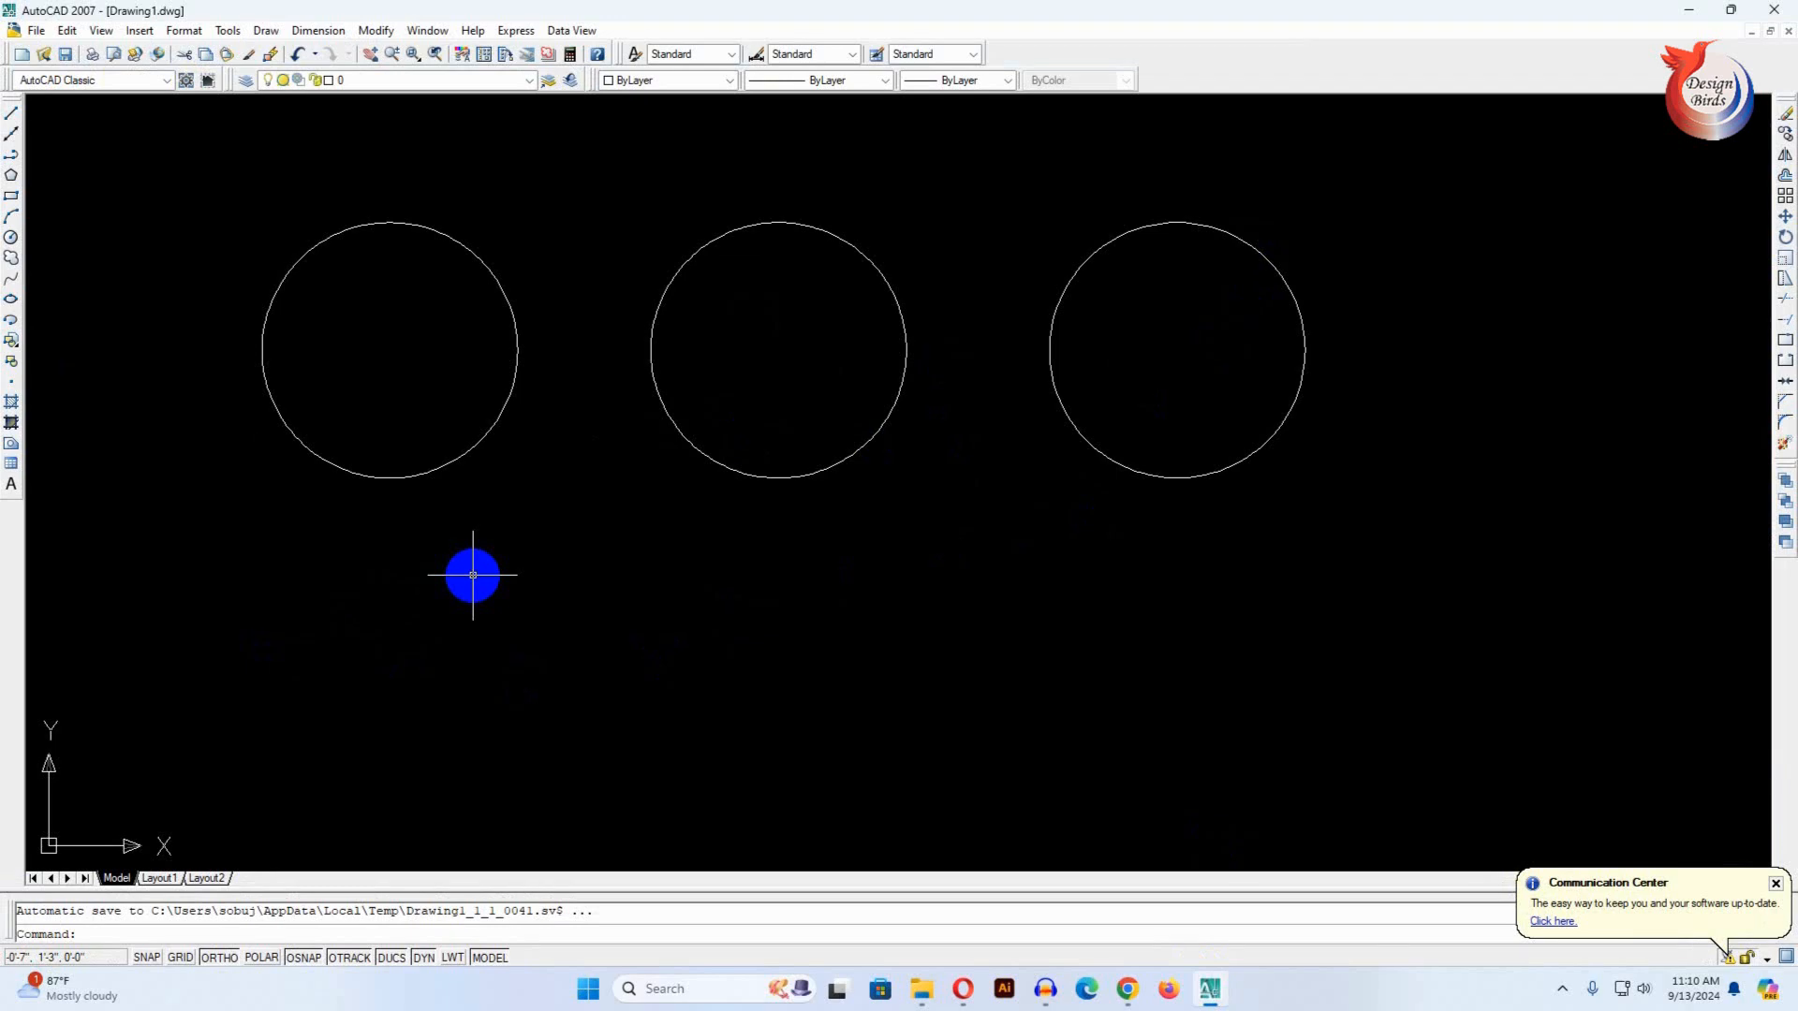
Draw an 8-sided polygon centred on the first circle, inscribed in circle, with a radius of 8 inches
type("pol")
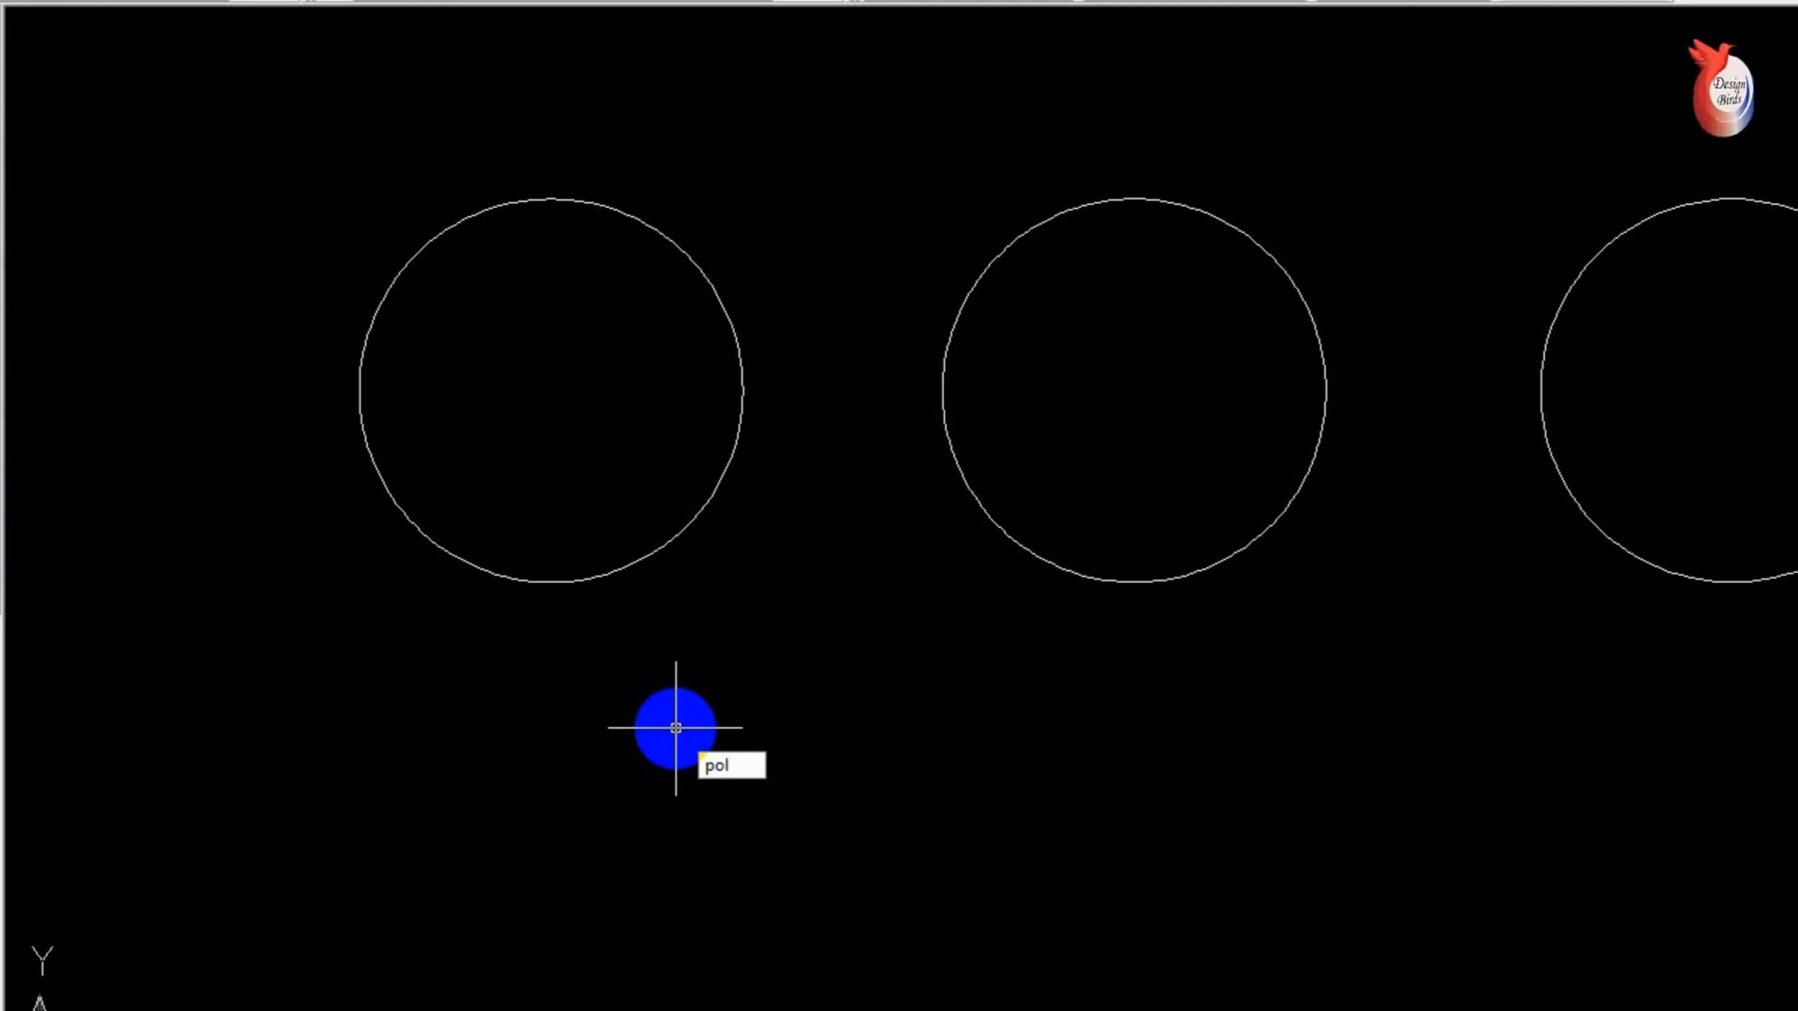
key("Return")
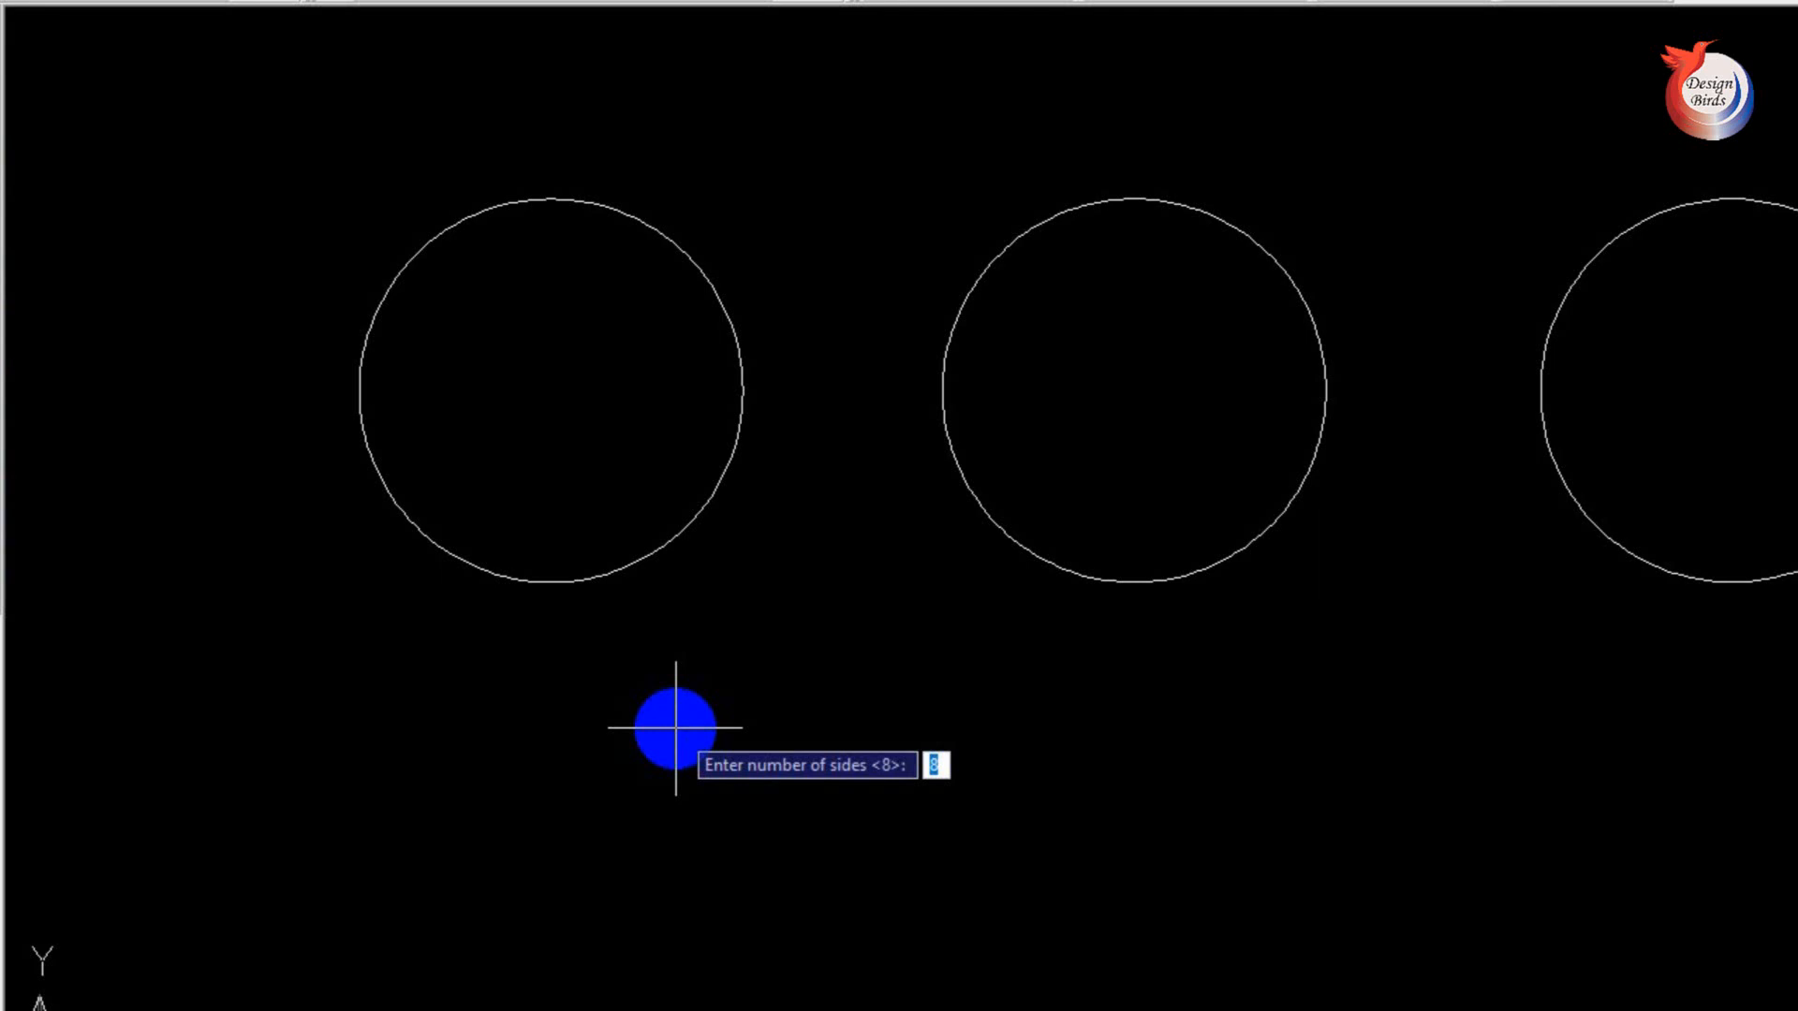
key("Return")
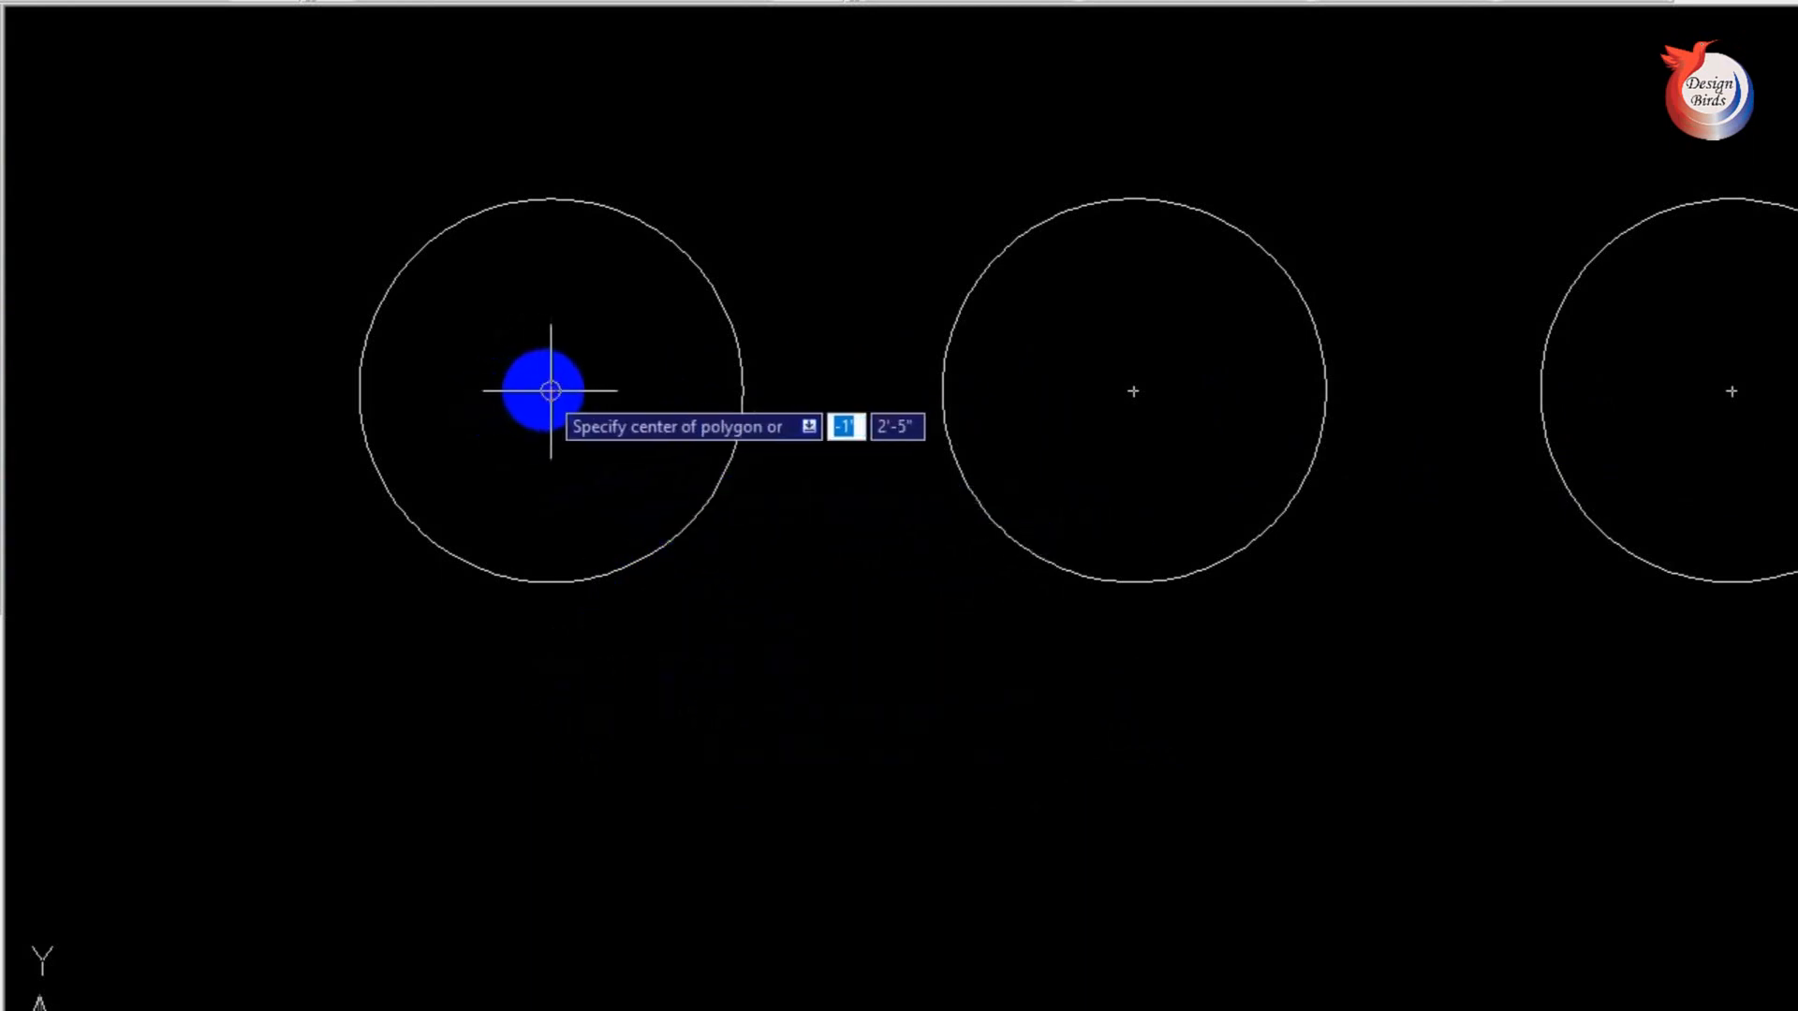
left_click(543, 389)
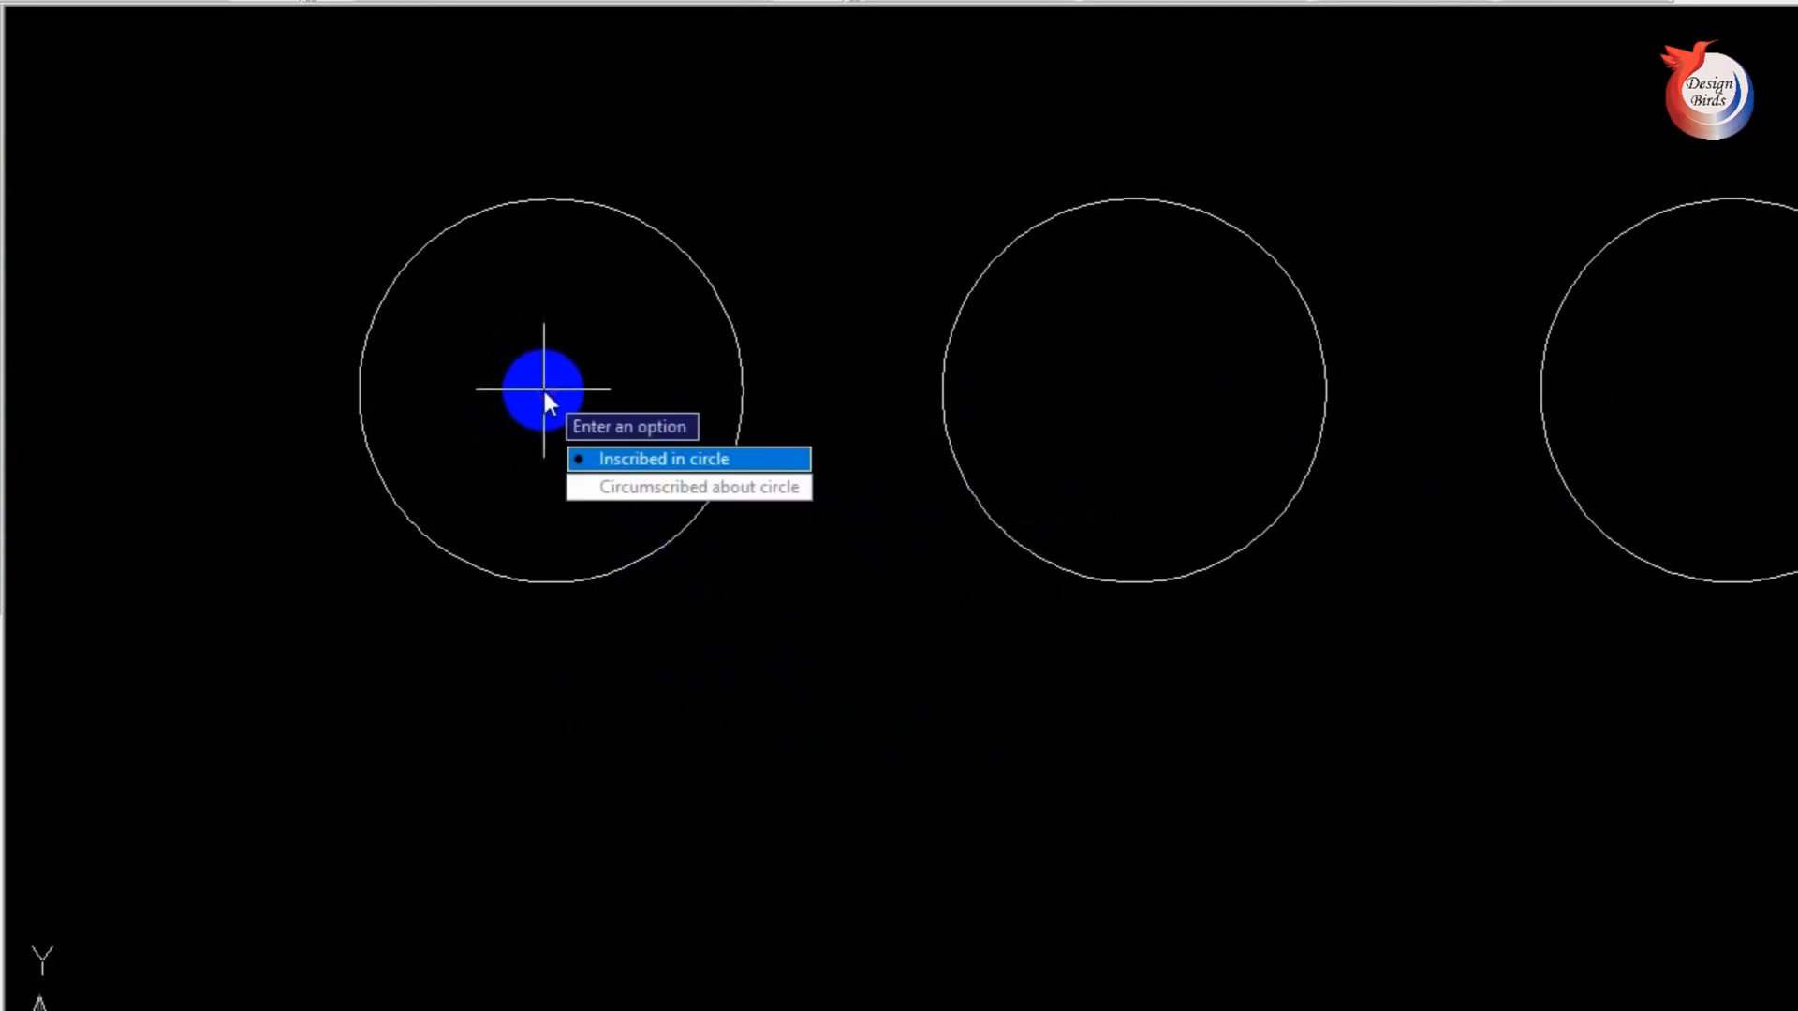
left_click(640, 458)
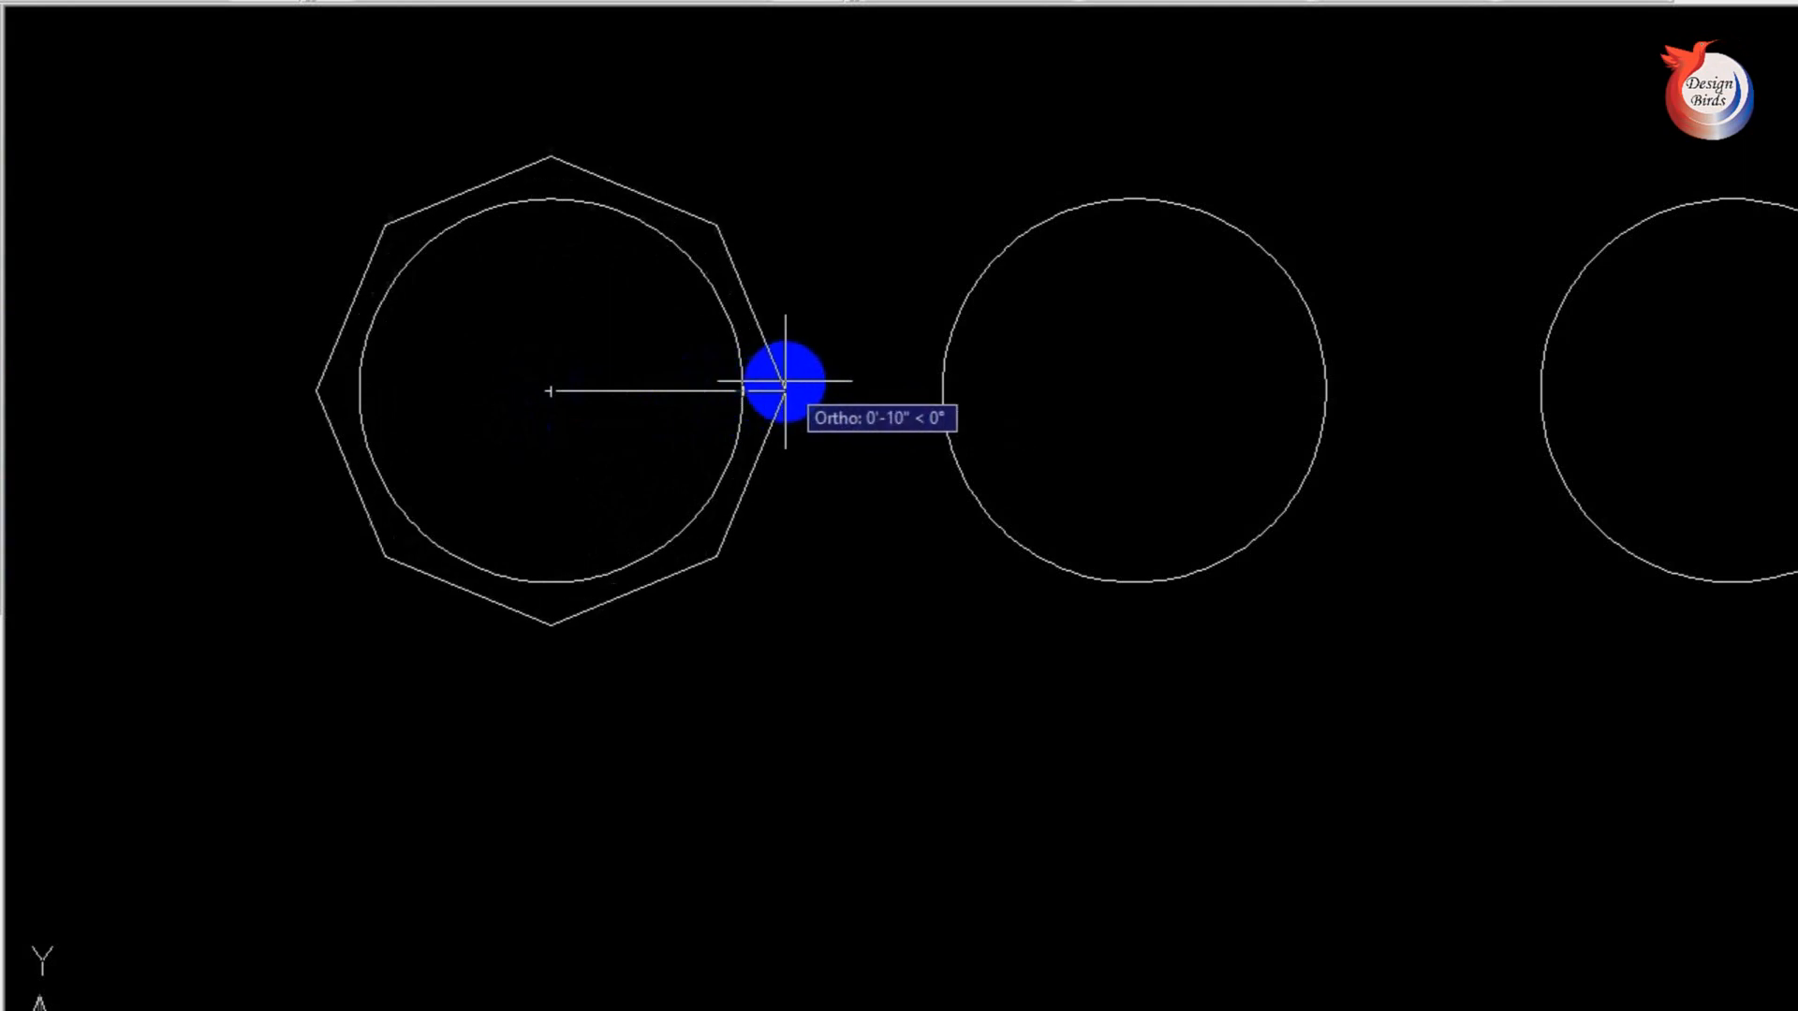
type("8")
key("Return")
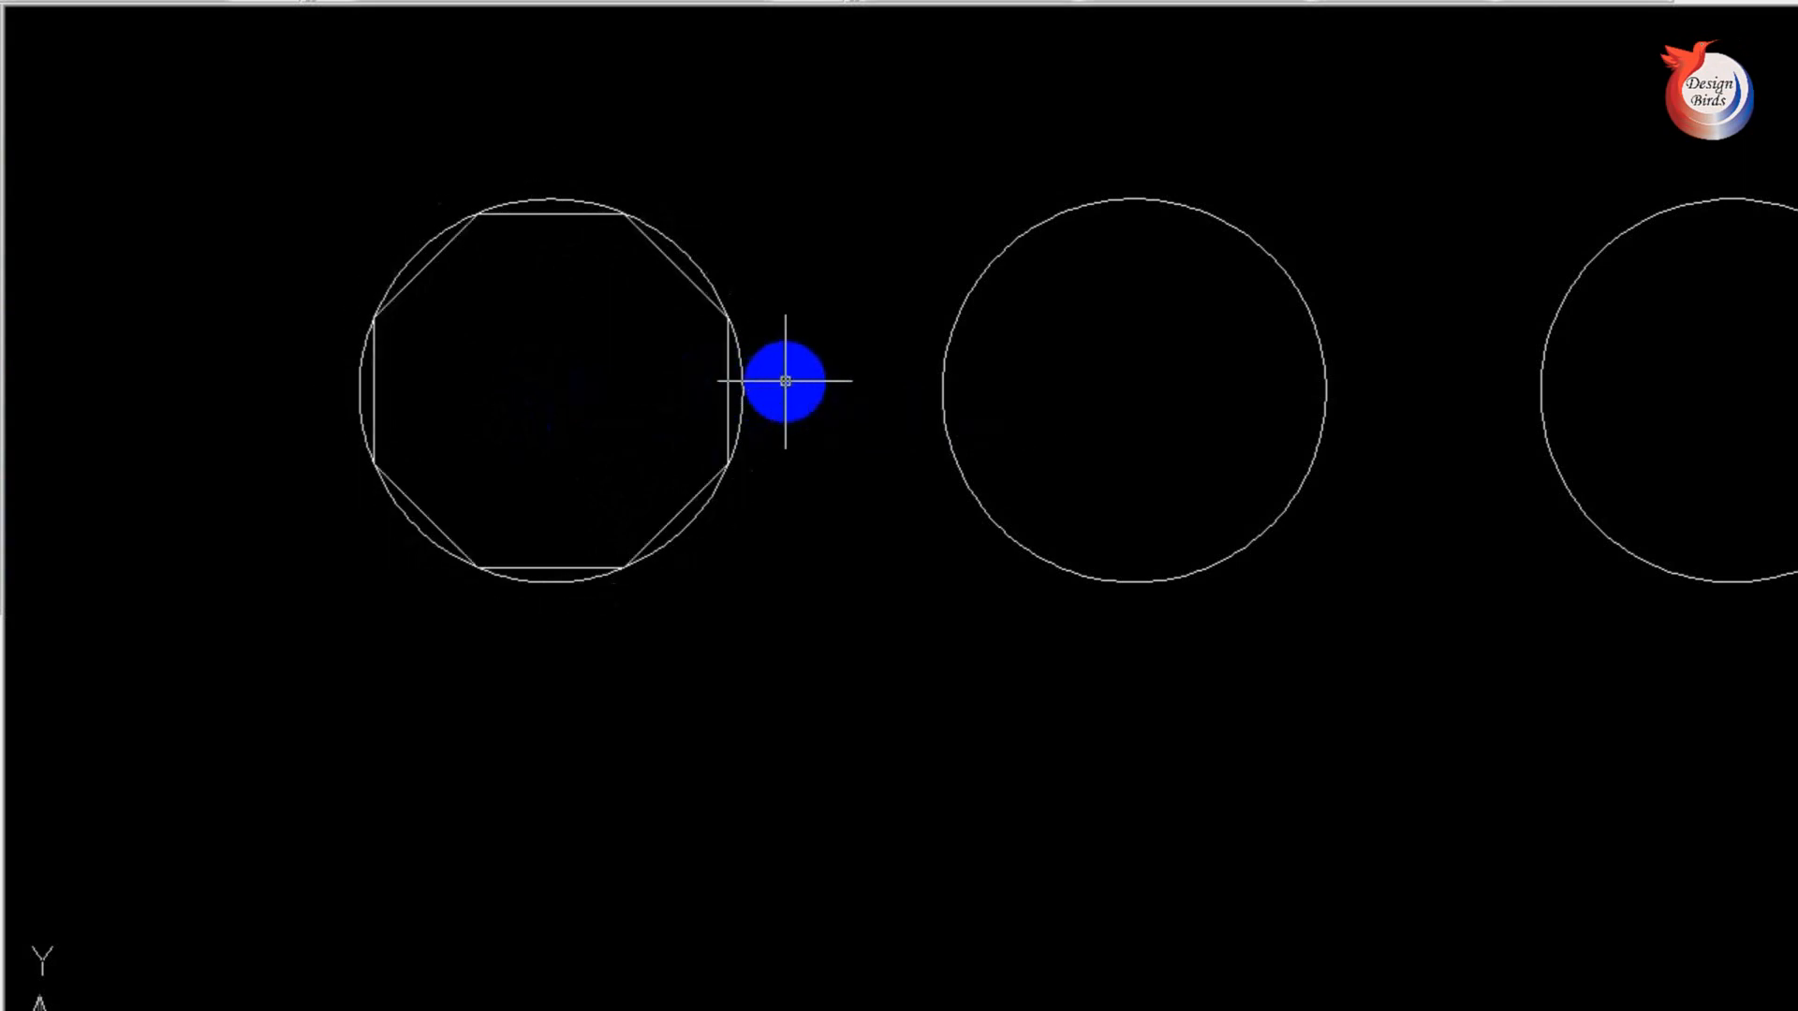
Draw an 8-sided polygon centred on the middle circle, circumscribed about circle, with its radius reaching the circle's edge
scroll(743, 393, "up", 2)
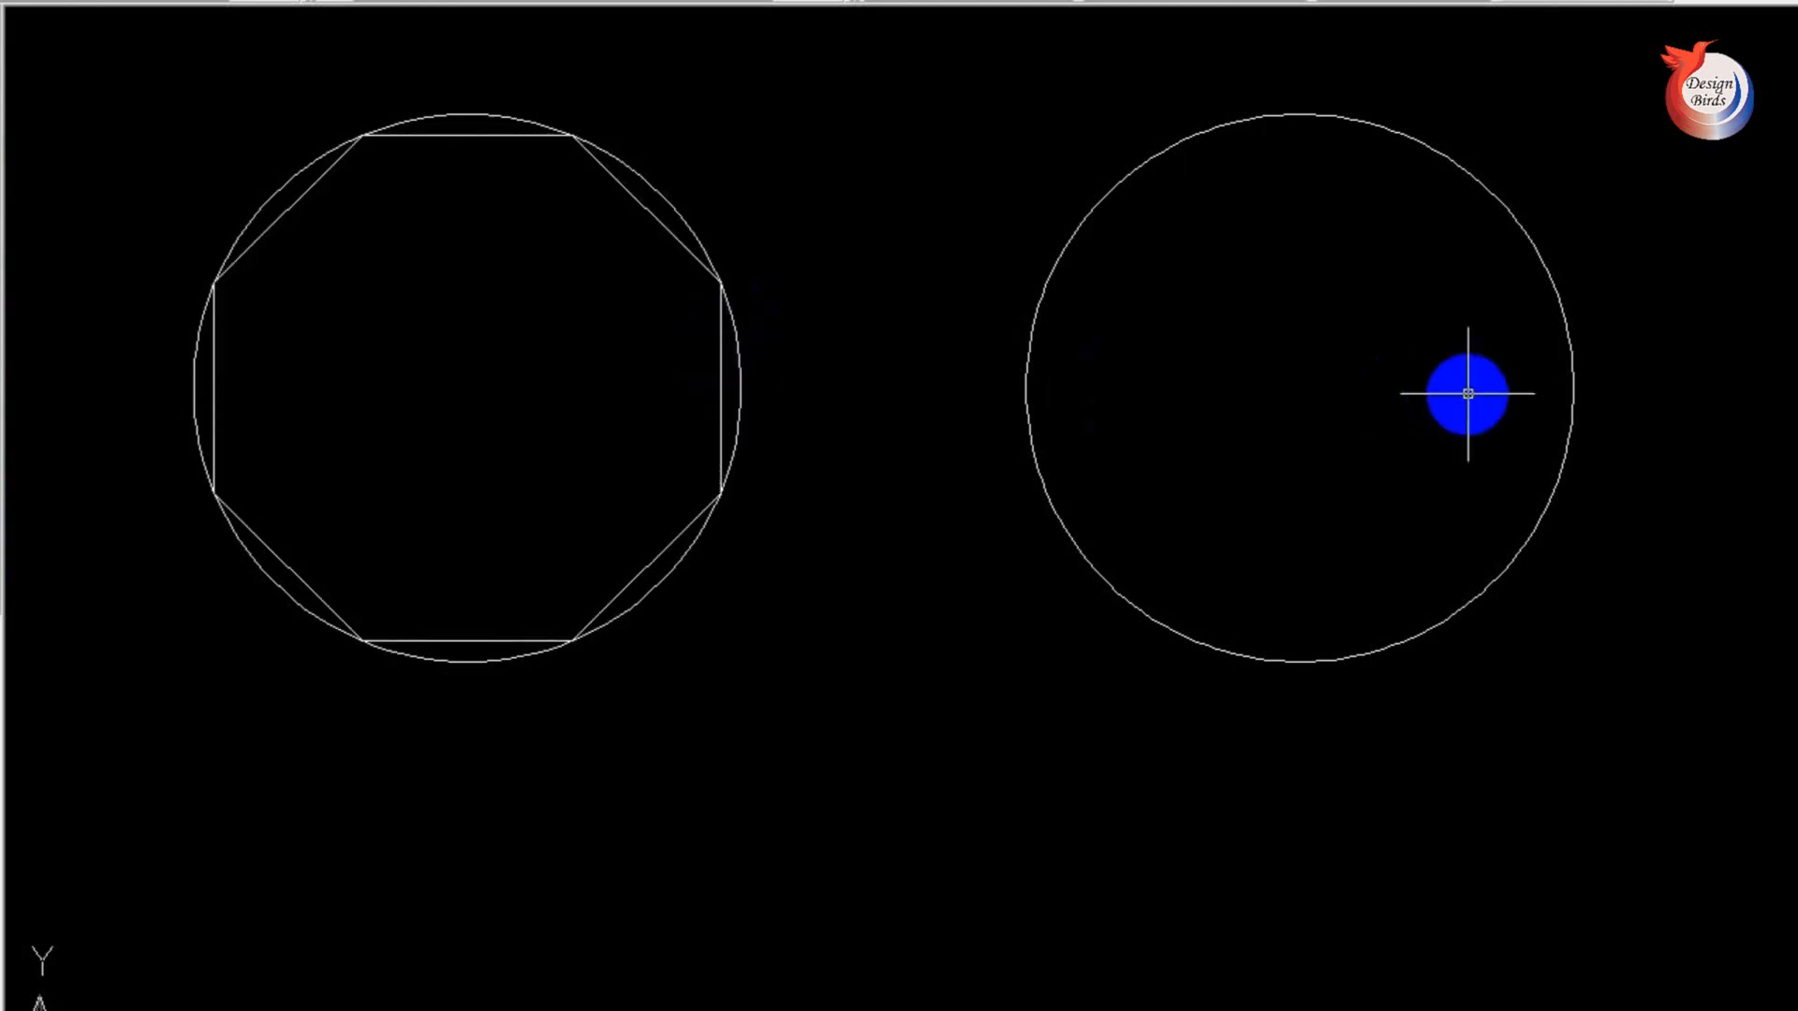
scroll(983, 356, "down", 2)
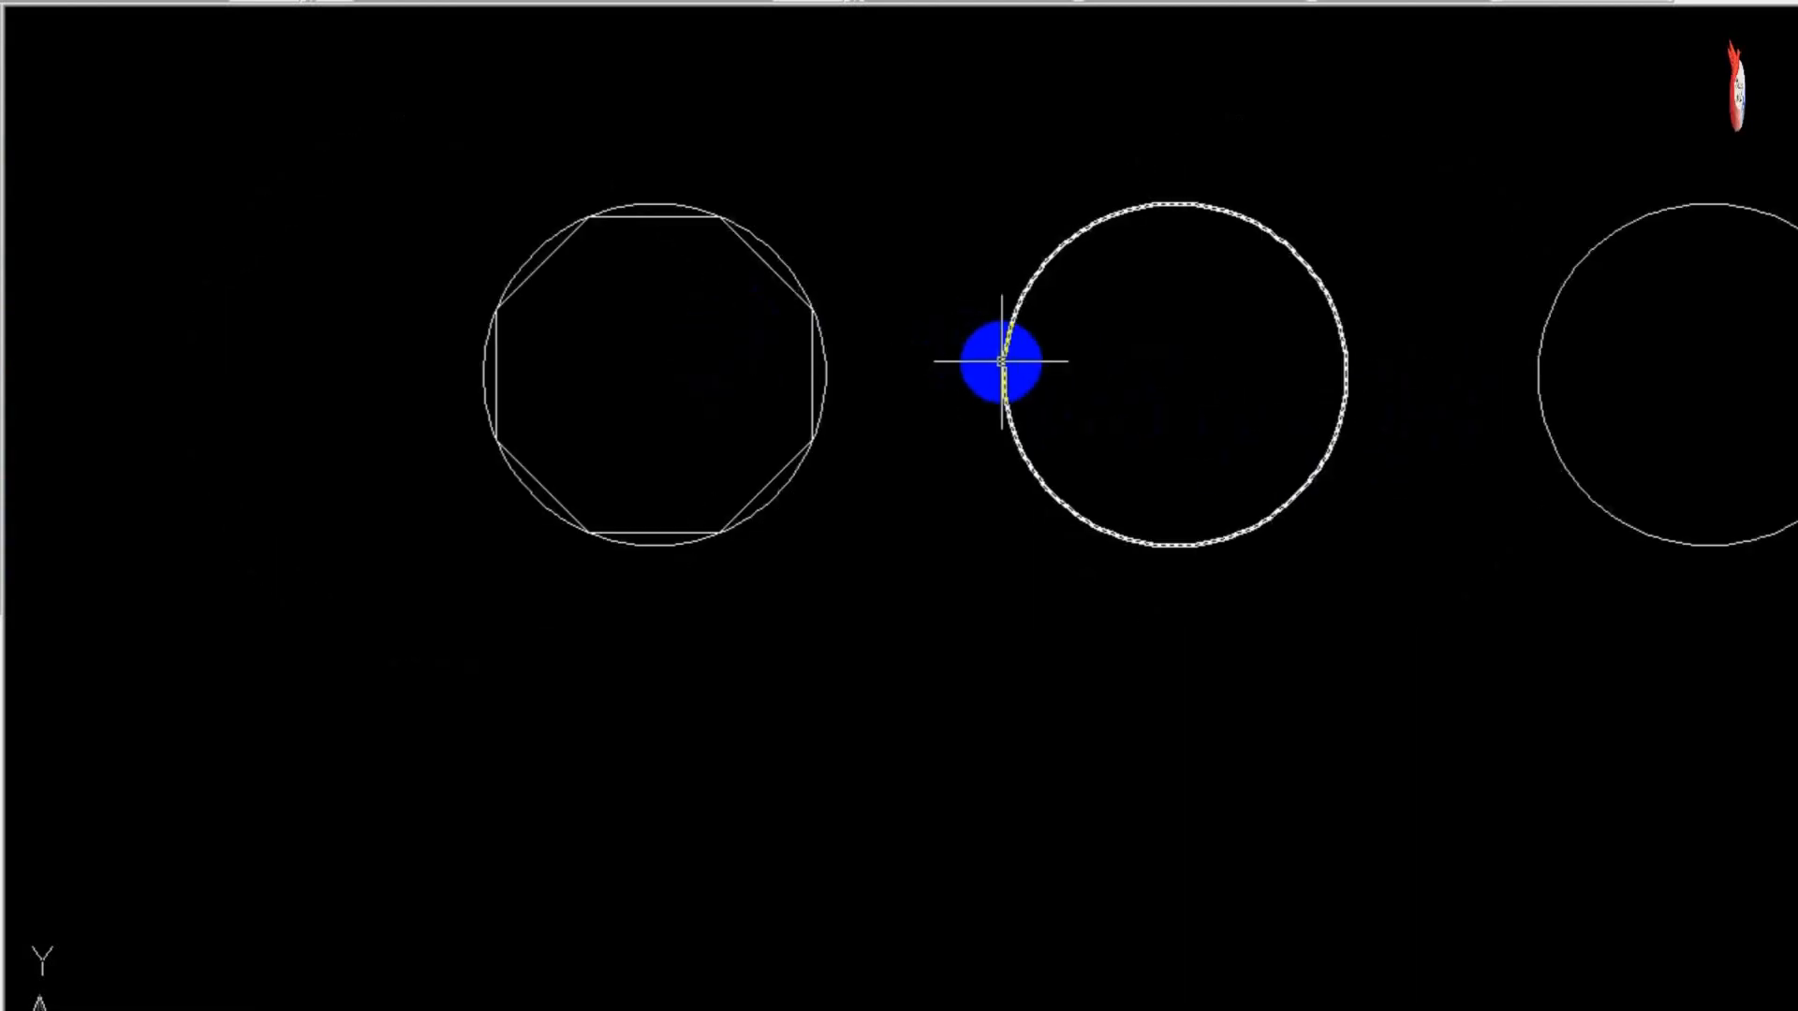
type("pol")
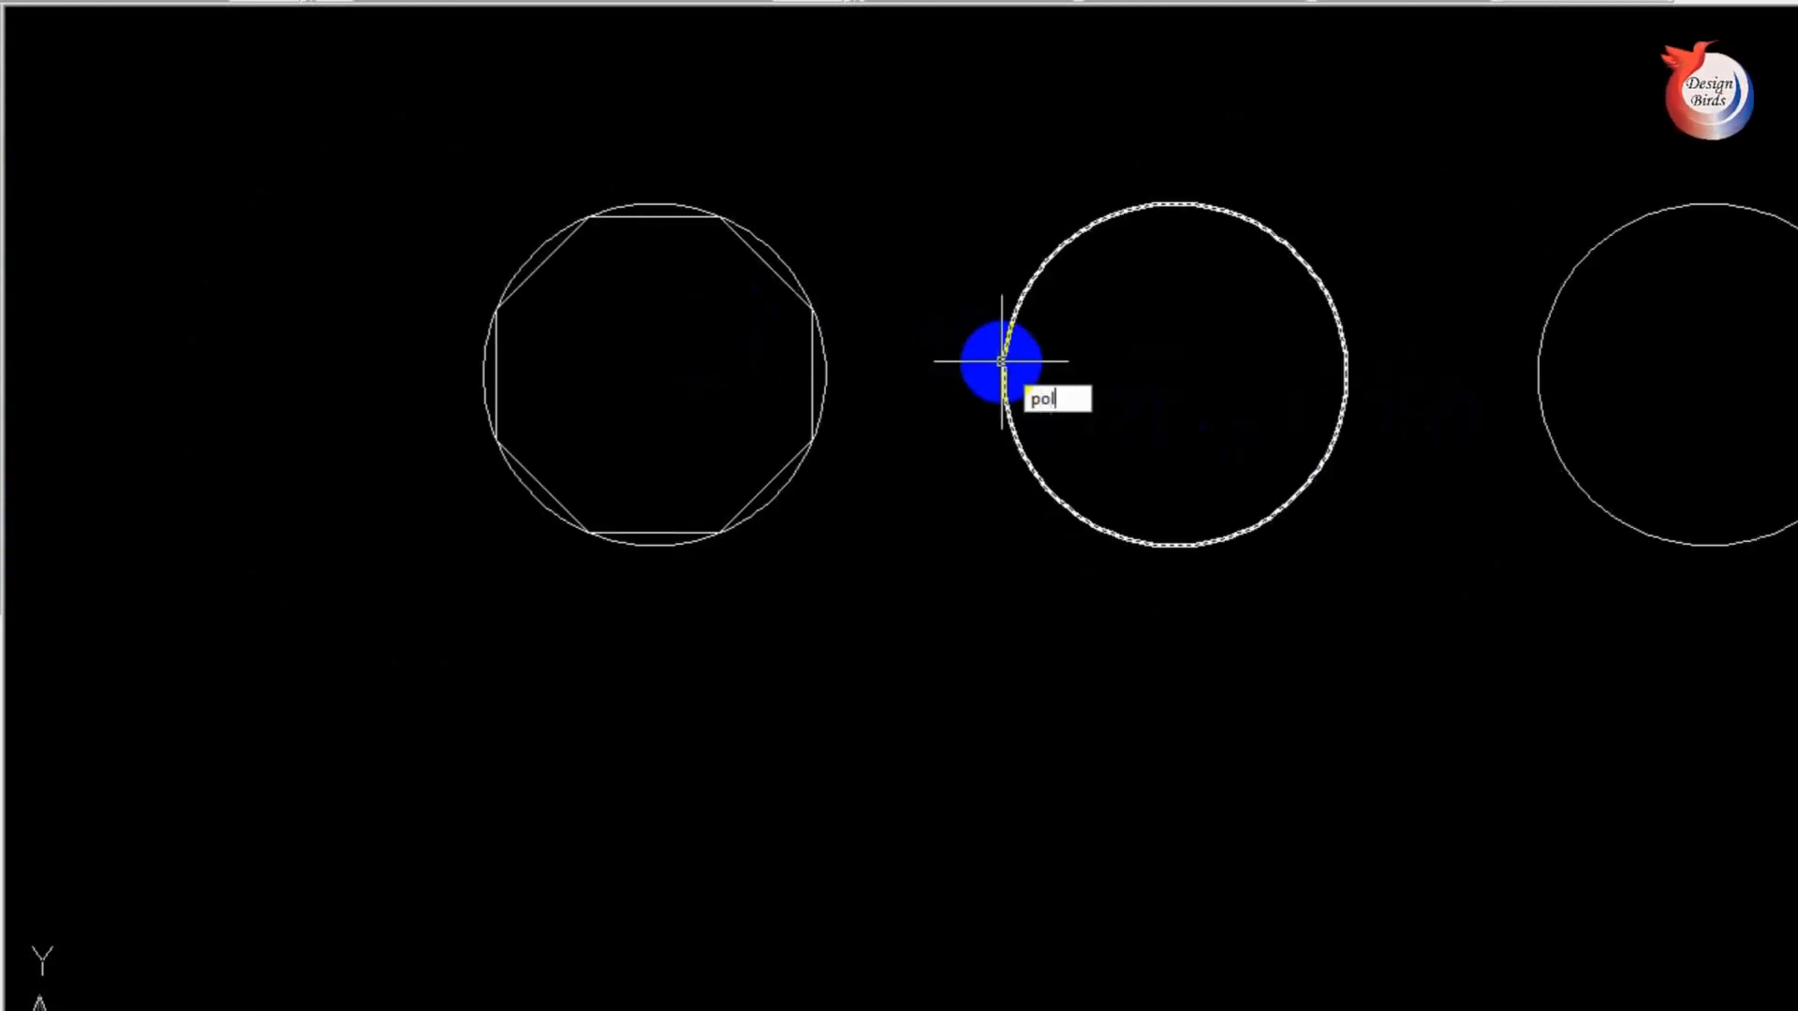
key("Return")
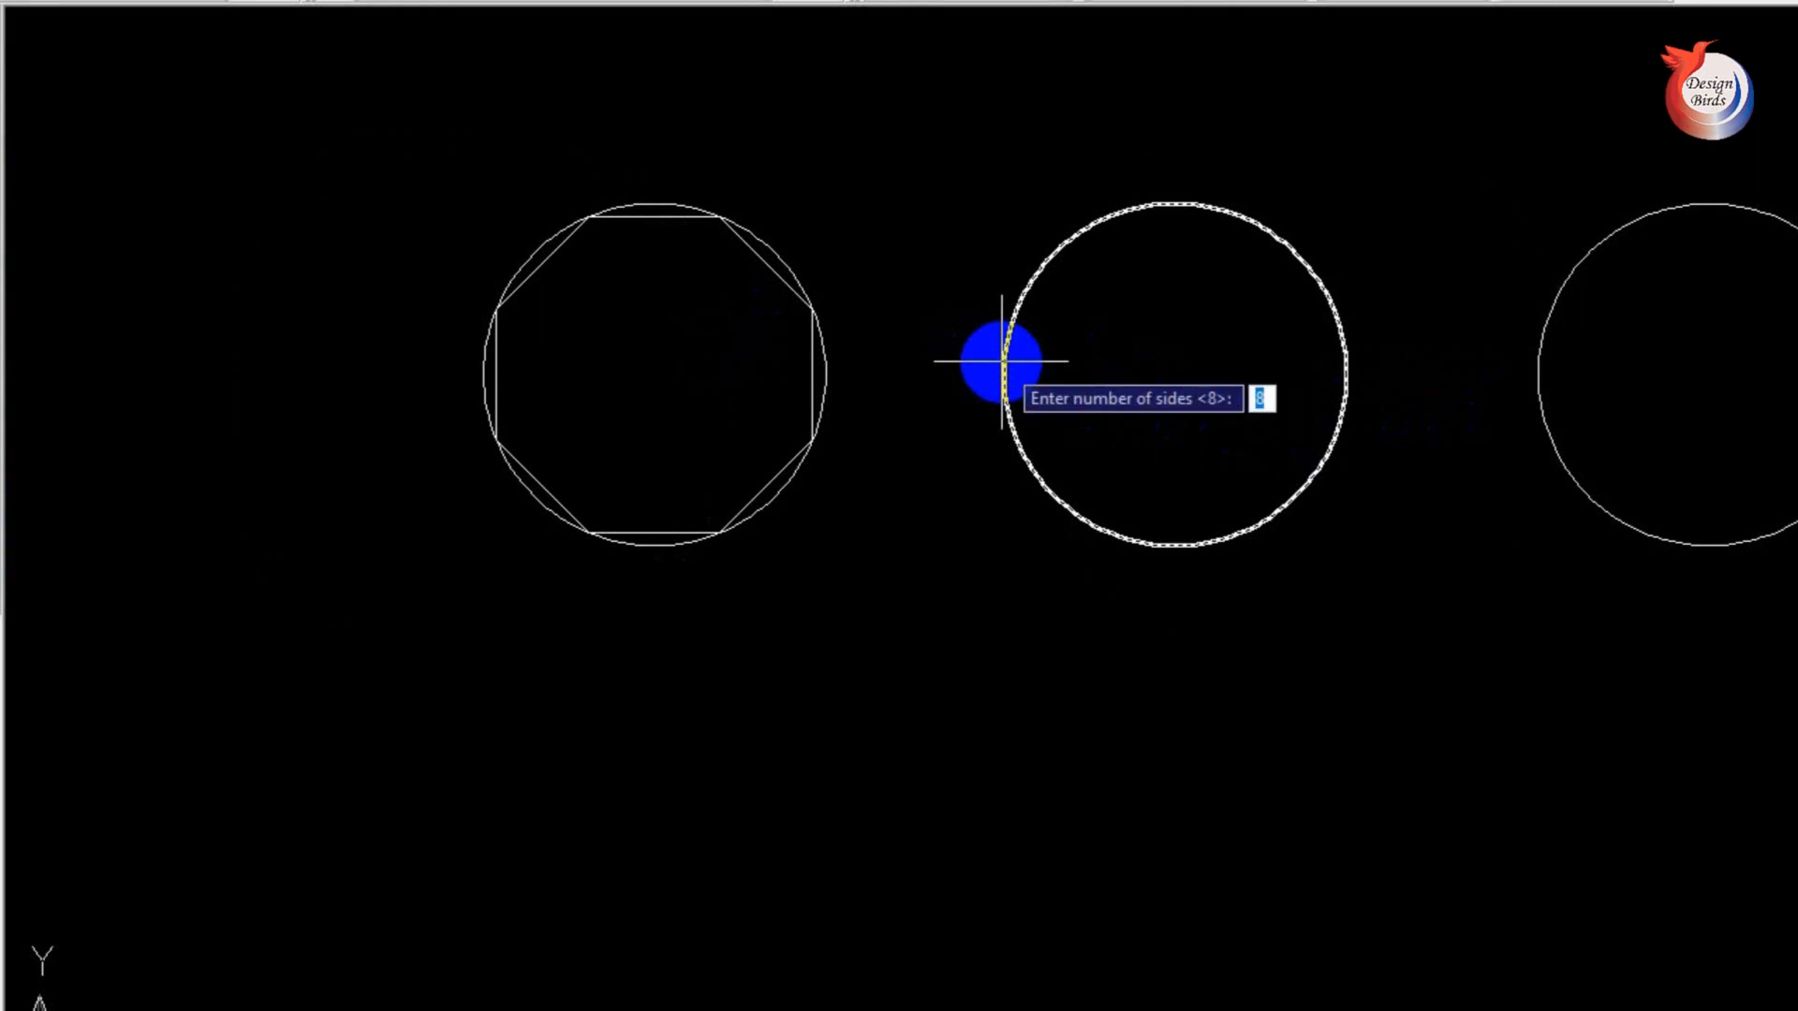
key("Return")
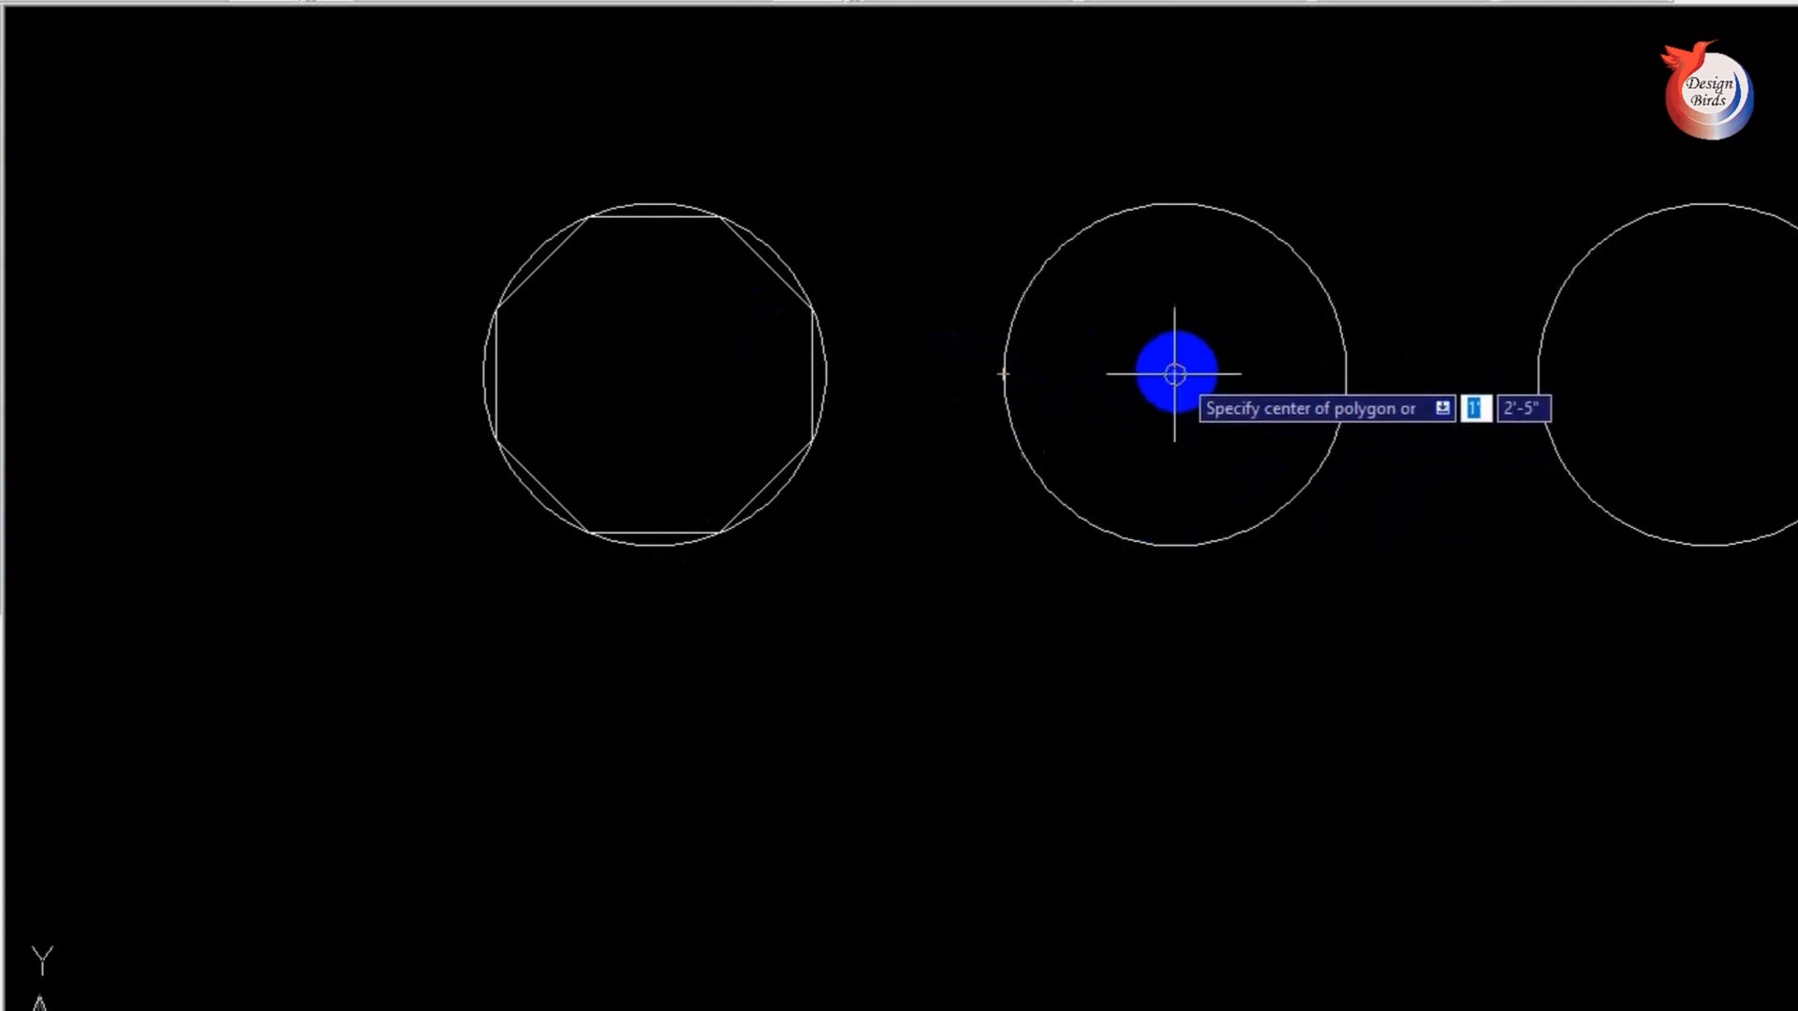
left_click(1177, 371)
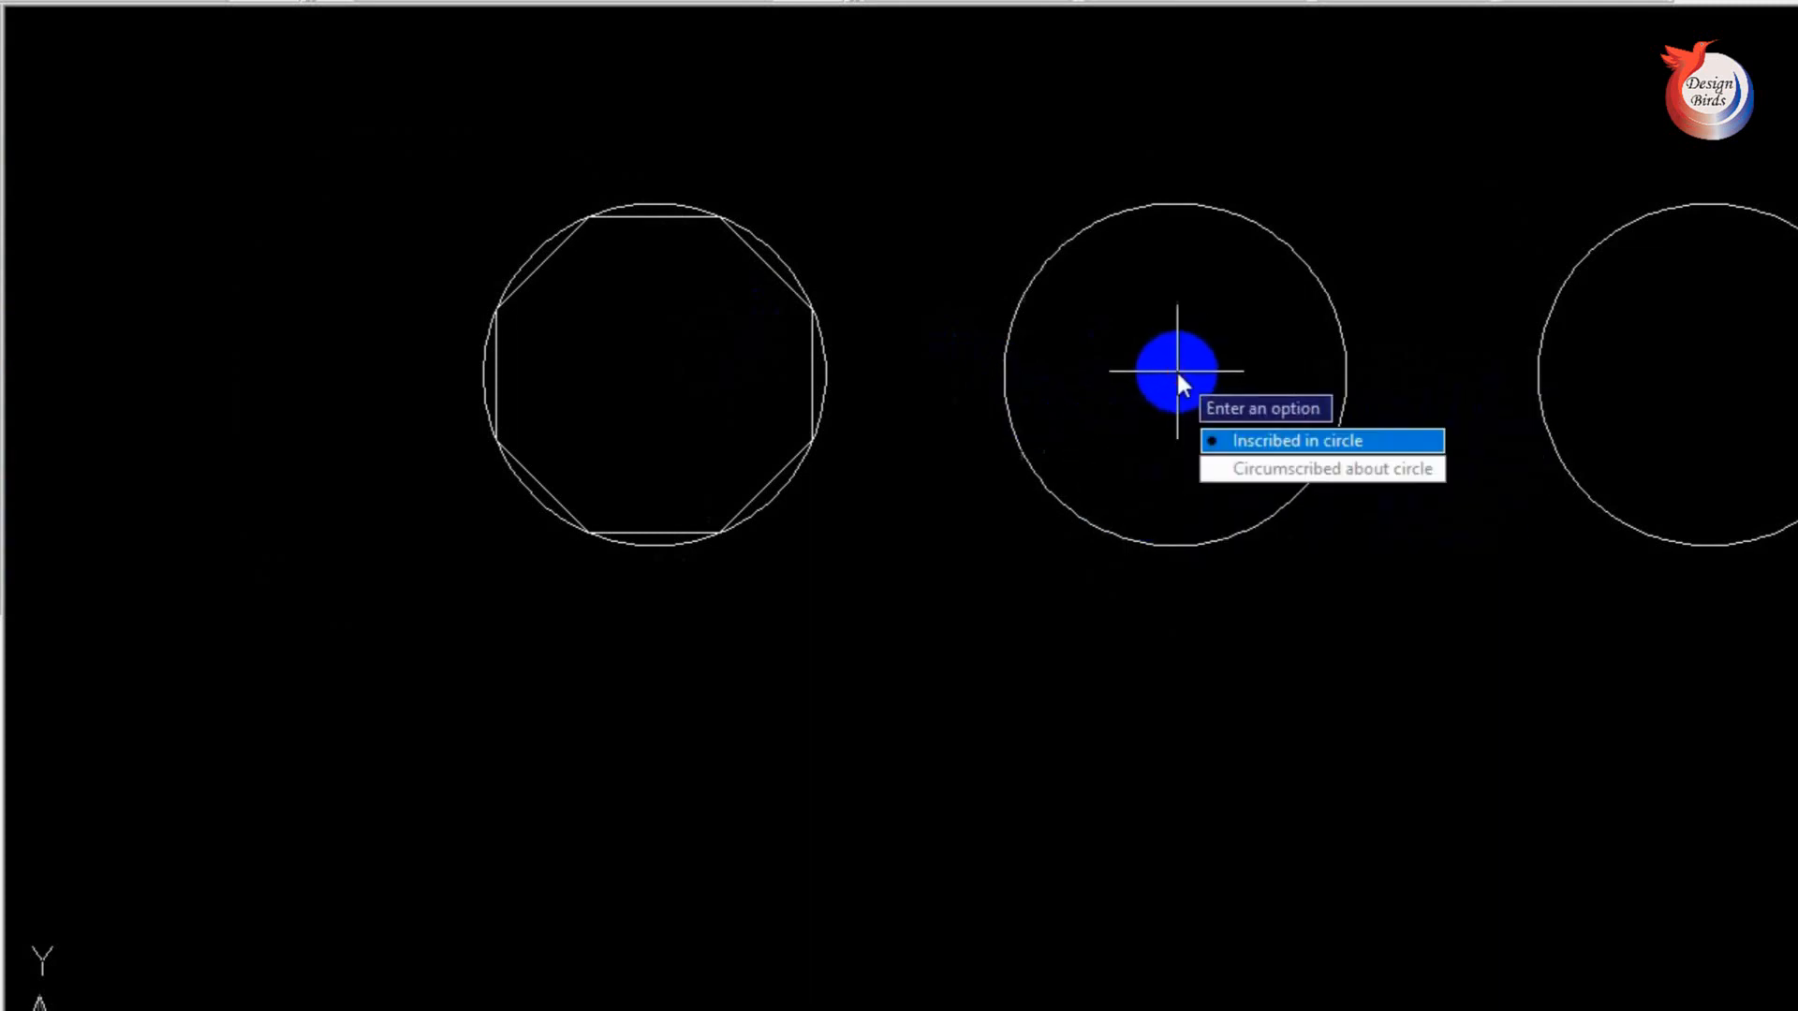
left_click(1274, 470)
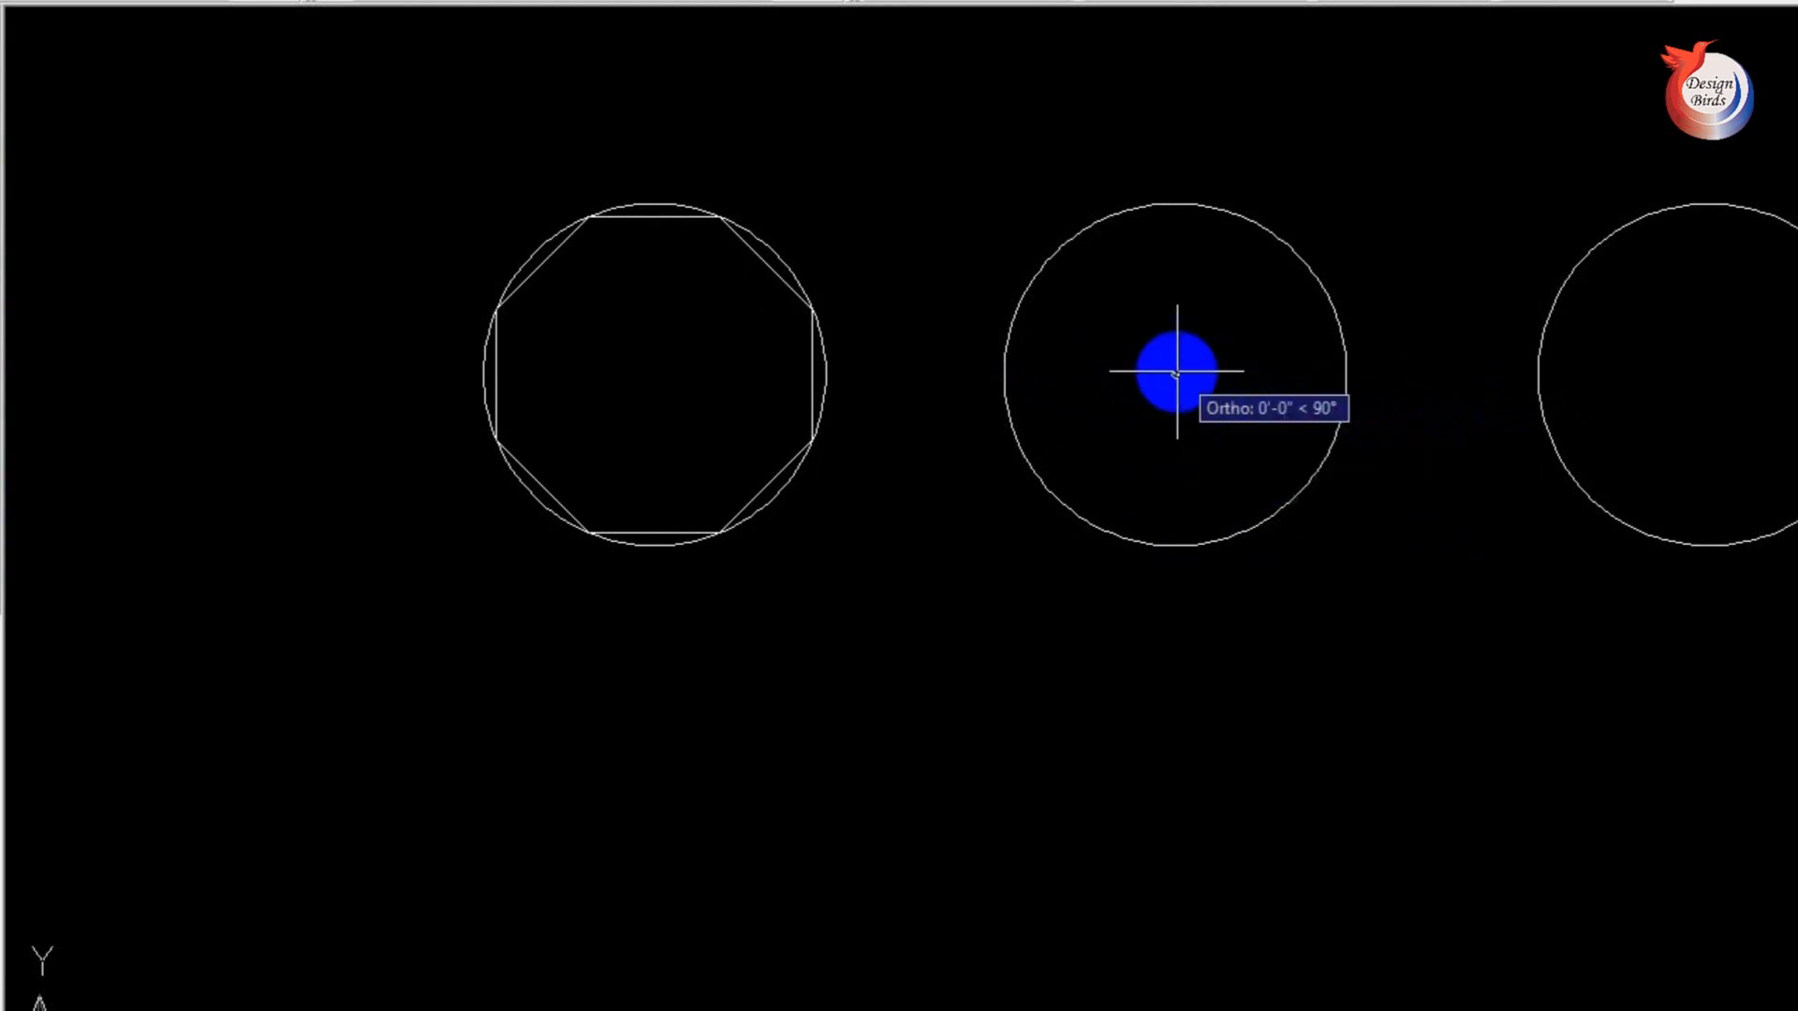
left_click(1345, 373)
Highlight the circumscribed and inscribed octagons and compare how each one meets its circle, then clear the selection
scroll(1275, 192, "up", 3)
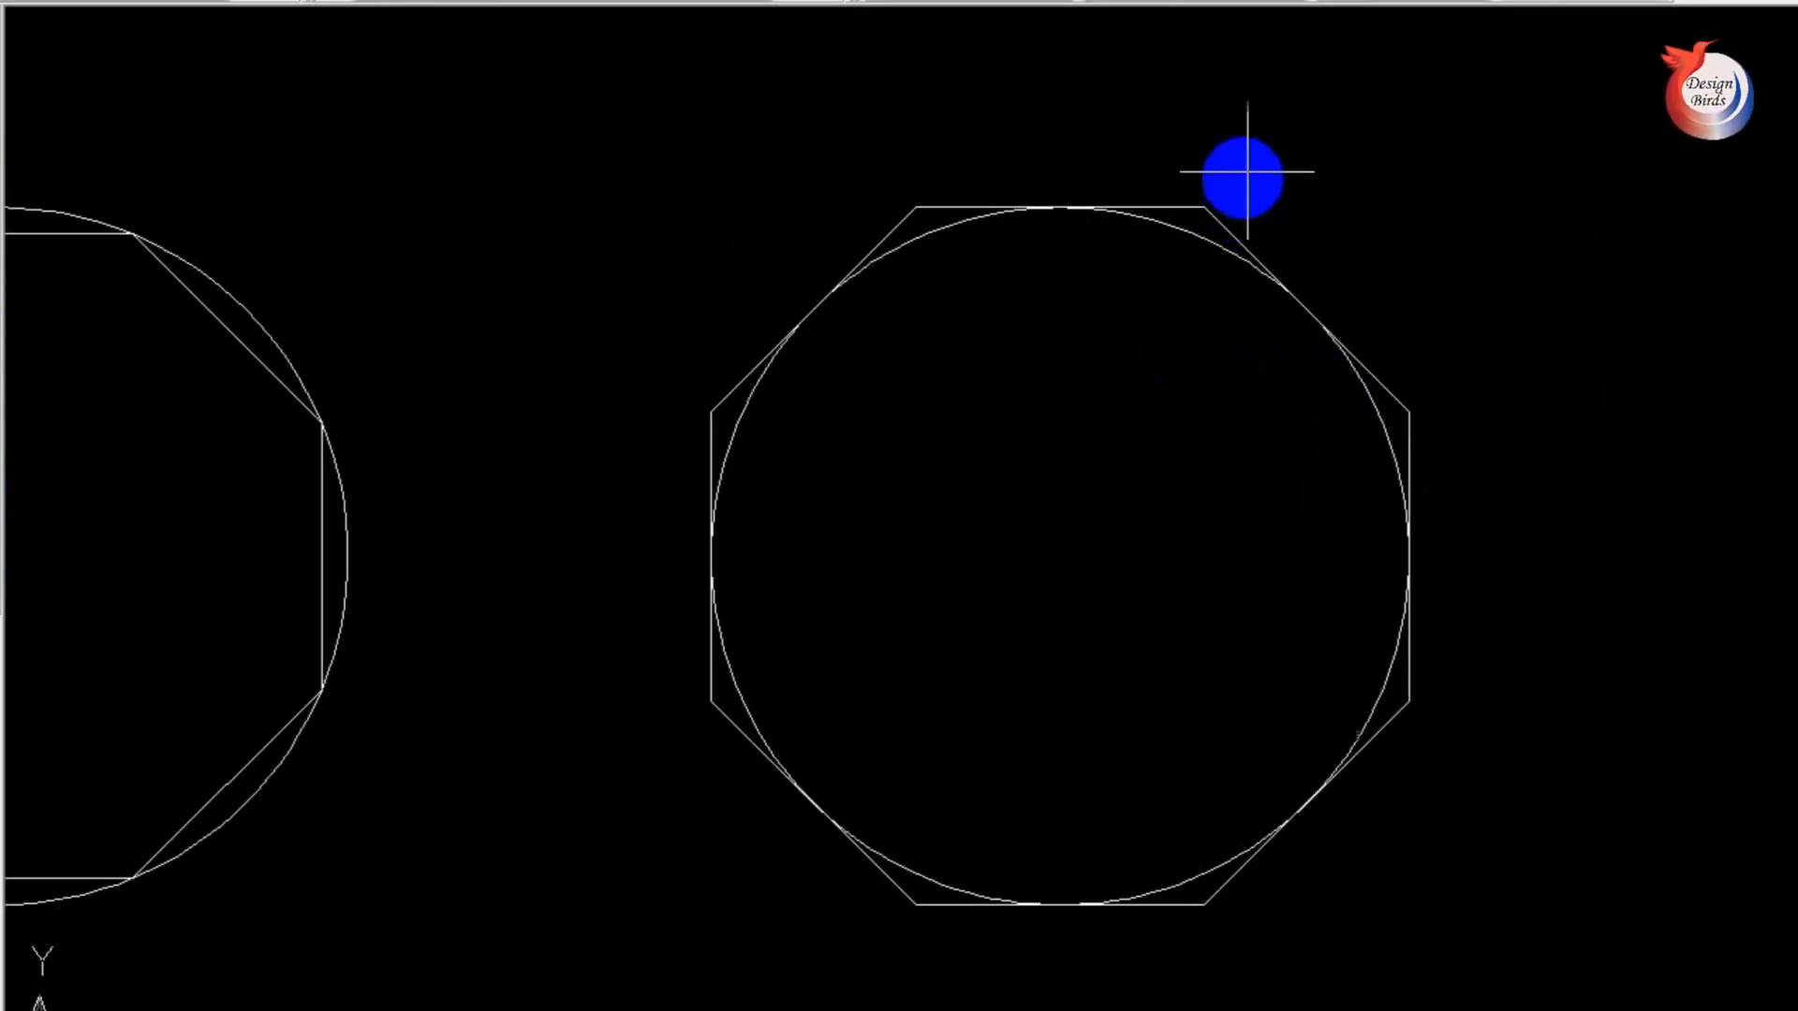
scroll(1247, 178, "down", 2)
scroll(1302, 135, "up", 3)
left_click(1290, 160)
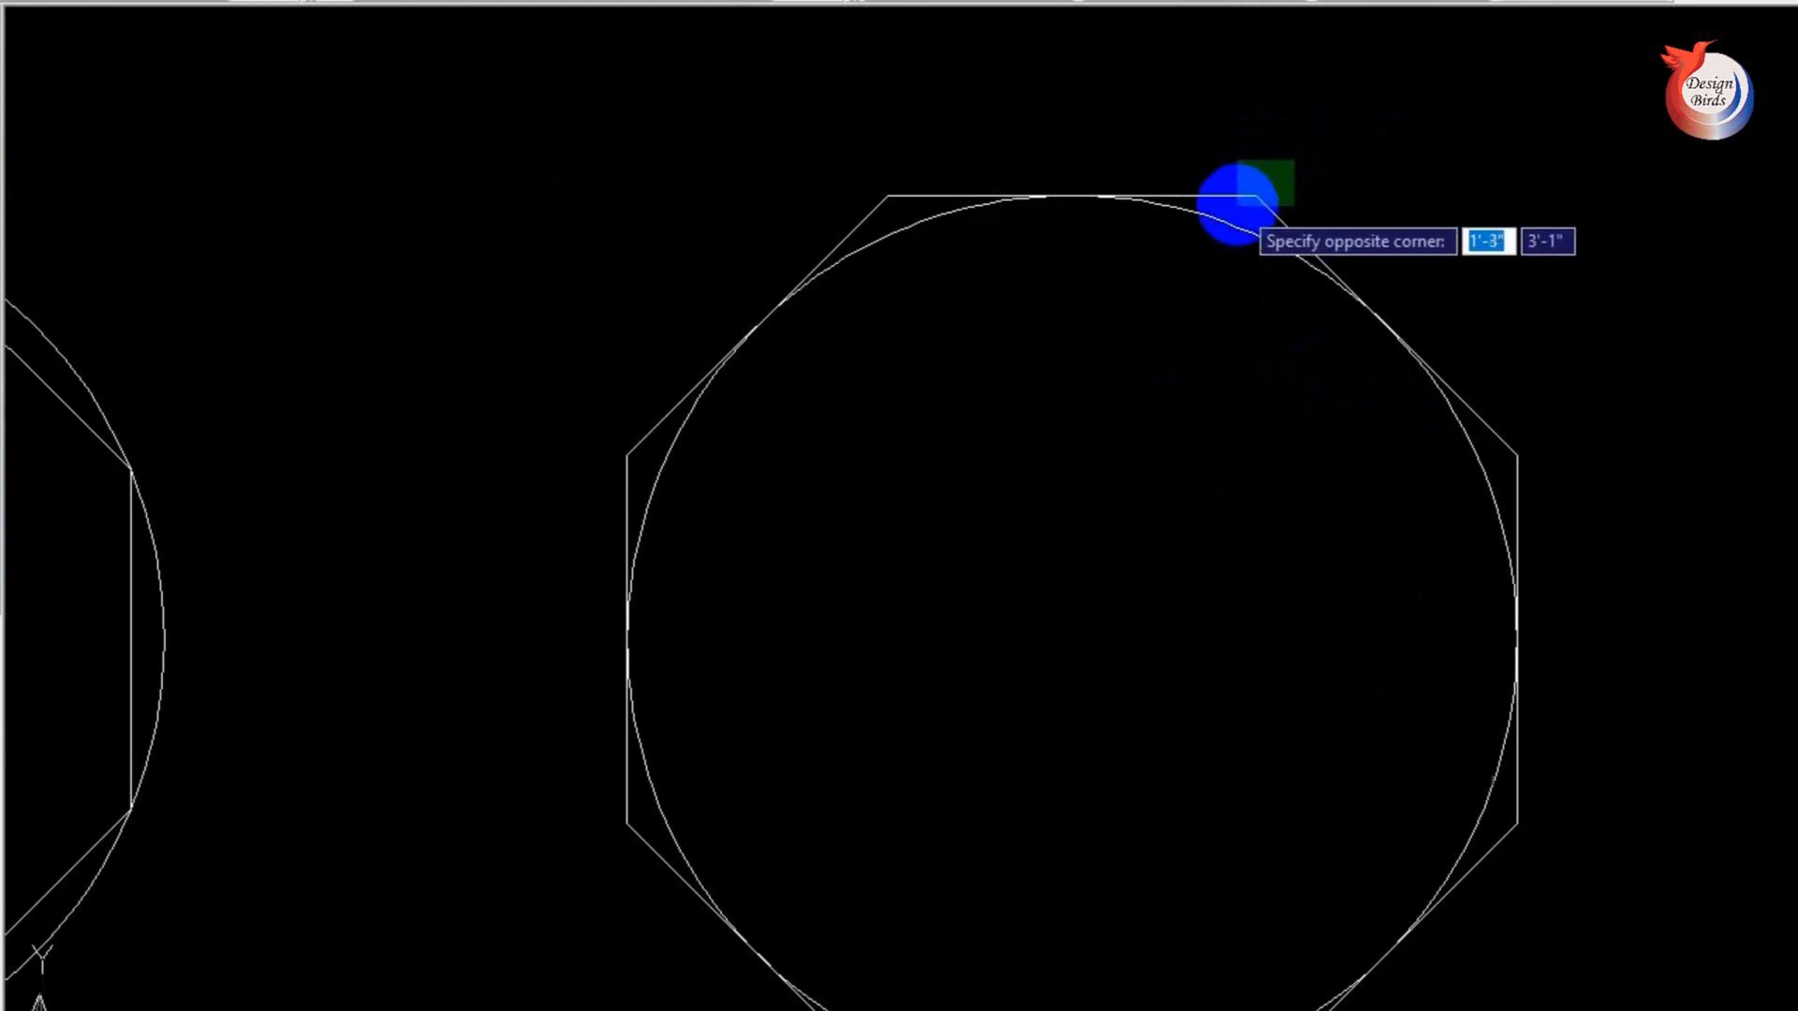
left_click(1239, 199)
scroll(1386, 216, "down", 2)
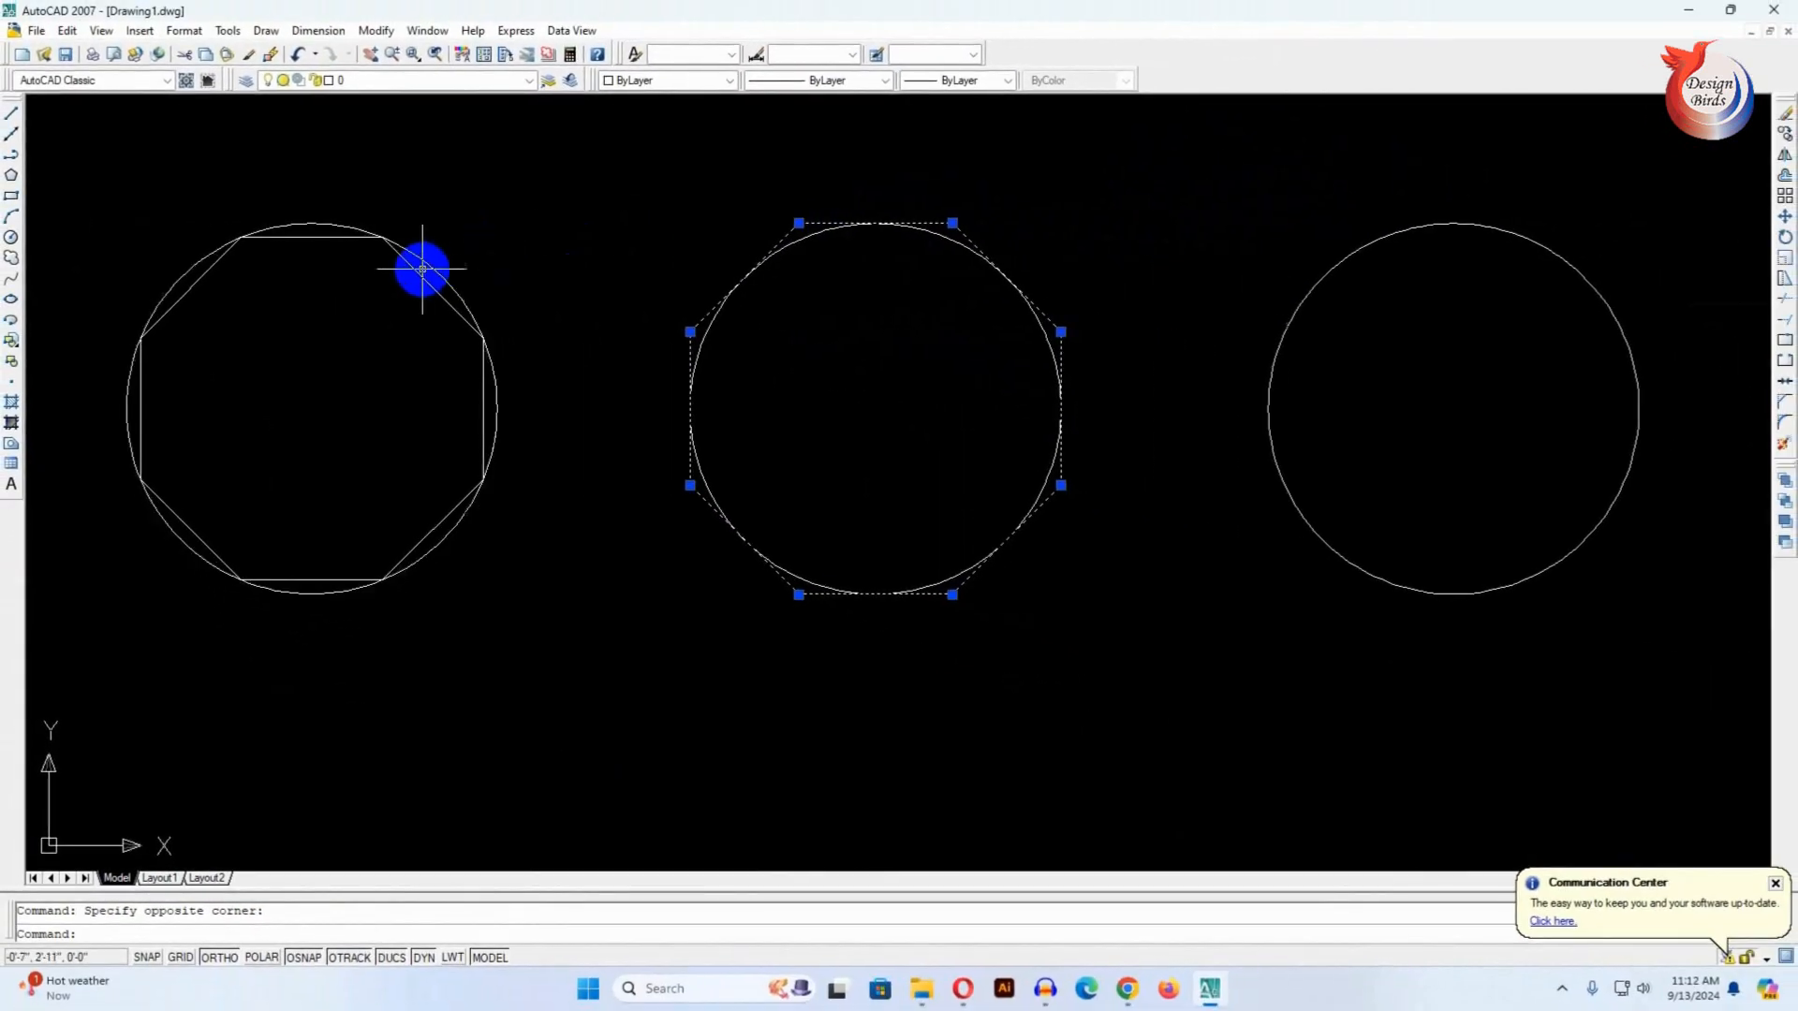
scroll(560, 272, "up", 2)
left_click(560, 274)
left_click(378, 307)
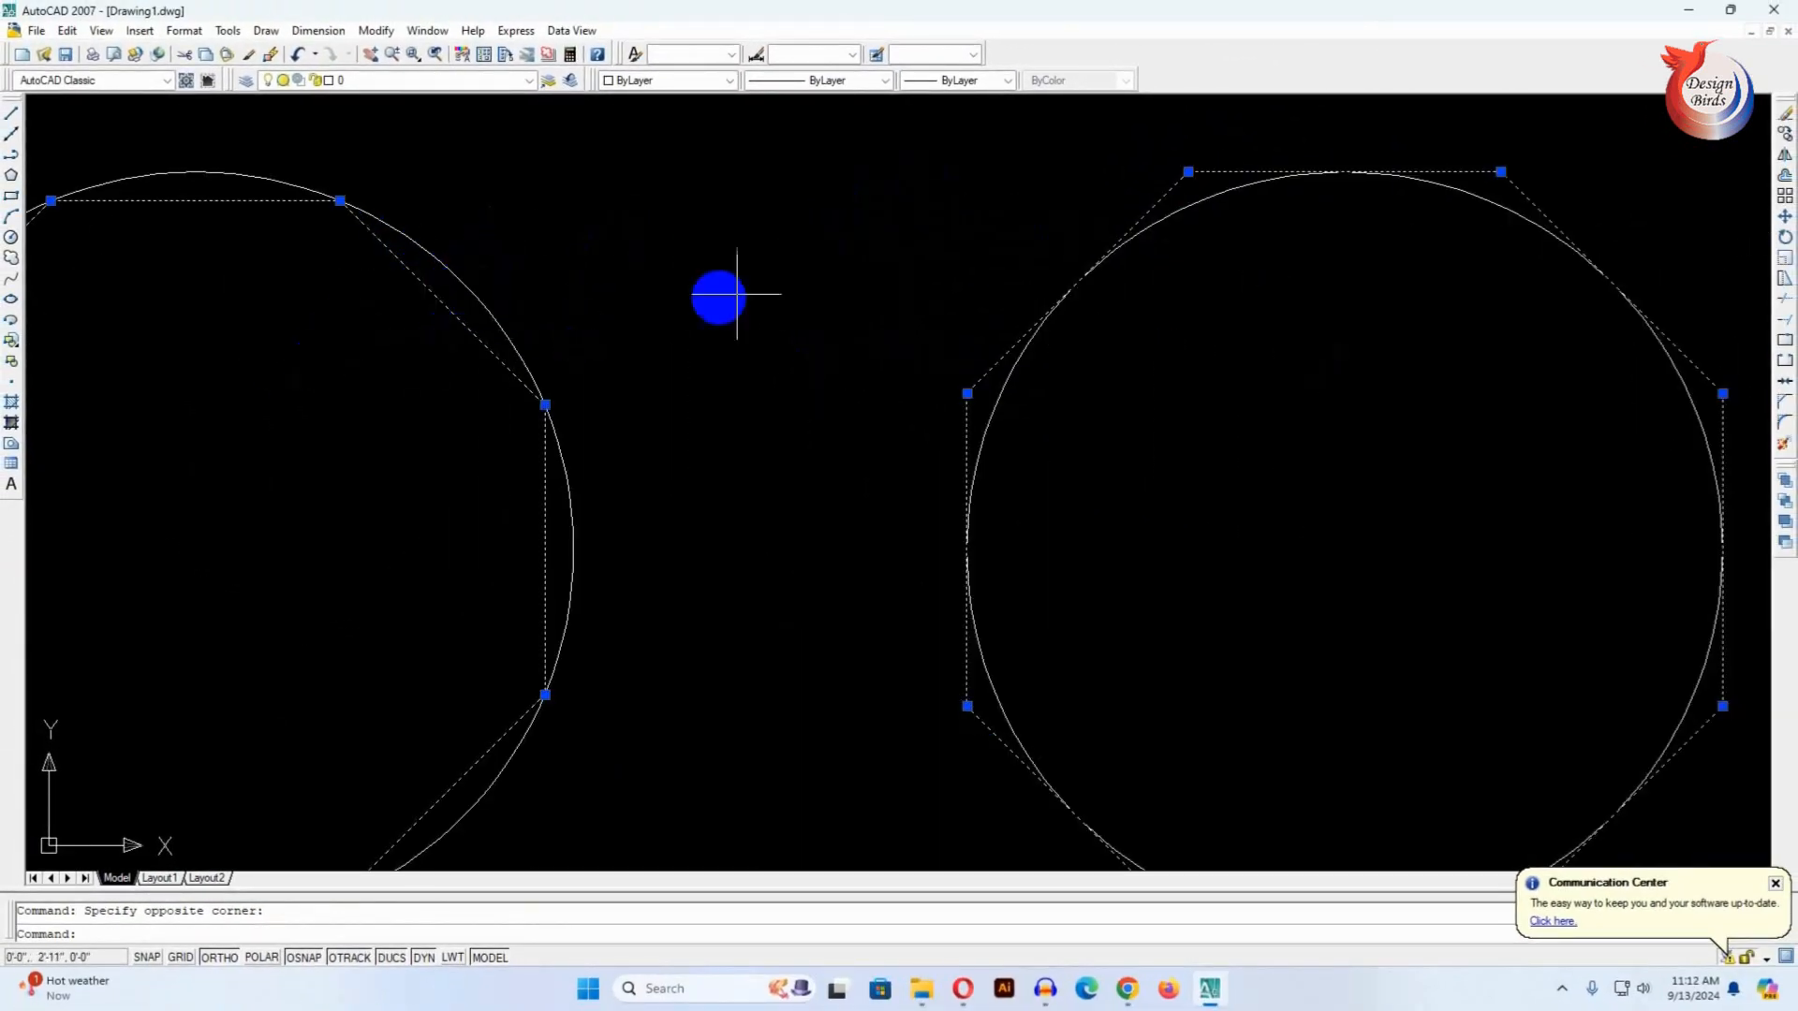
scroll(749, 288, "down", 1)
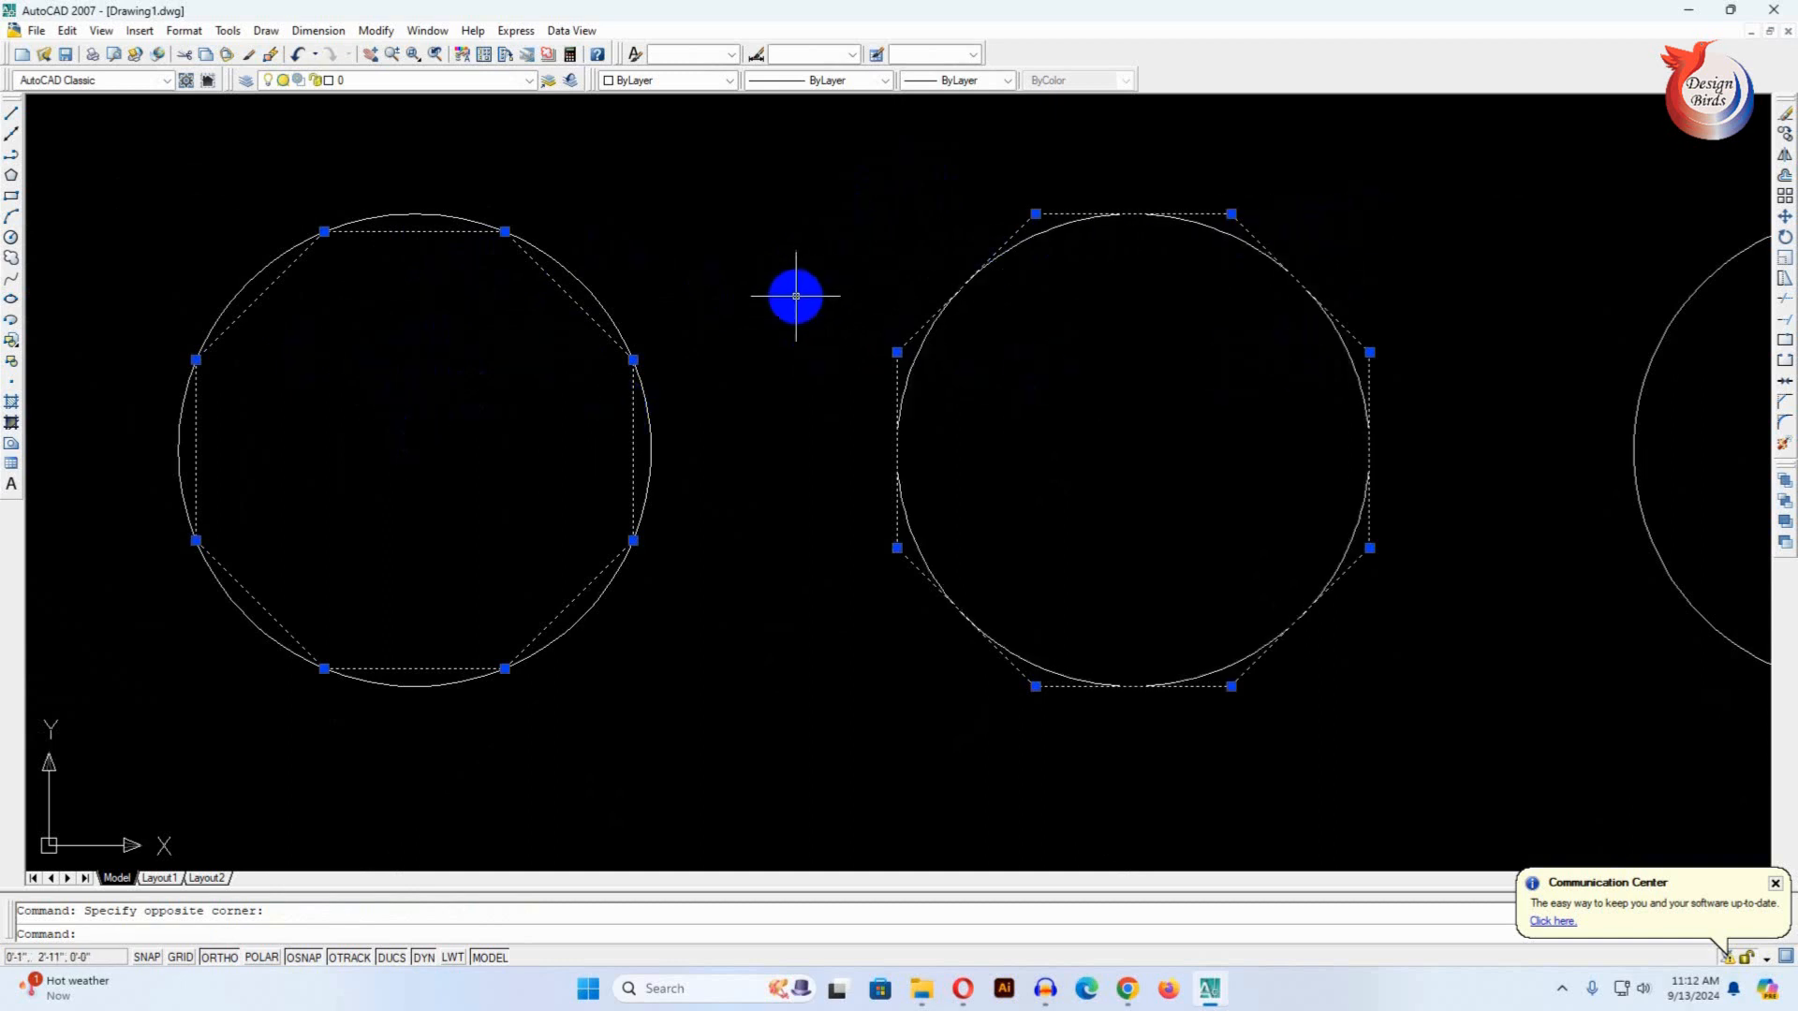
key("Escape")
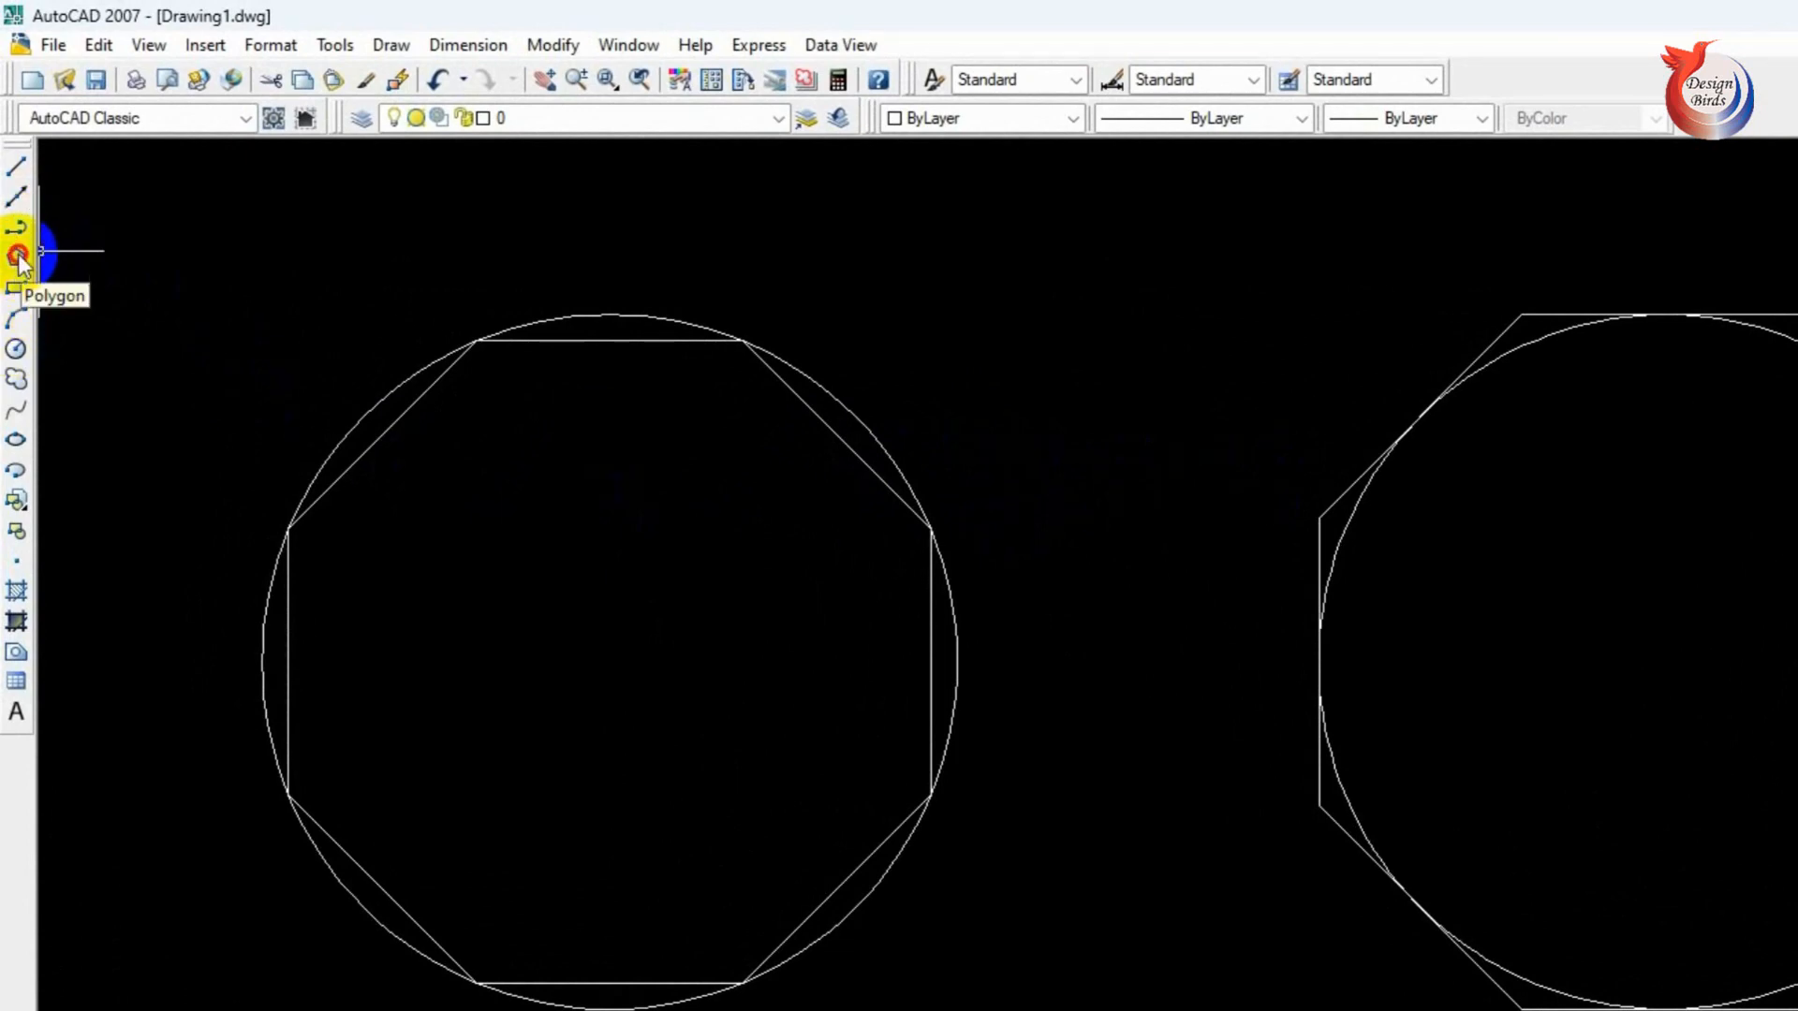
Draw a 6-sided polygon centred on the third circle, inscribed in circle, with a radius of 8 inches
left_click(18, 256)
scroll(309, 567, "down", 3)
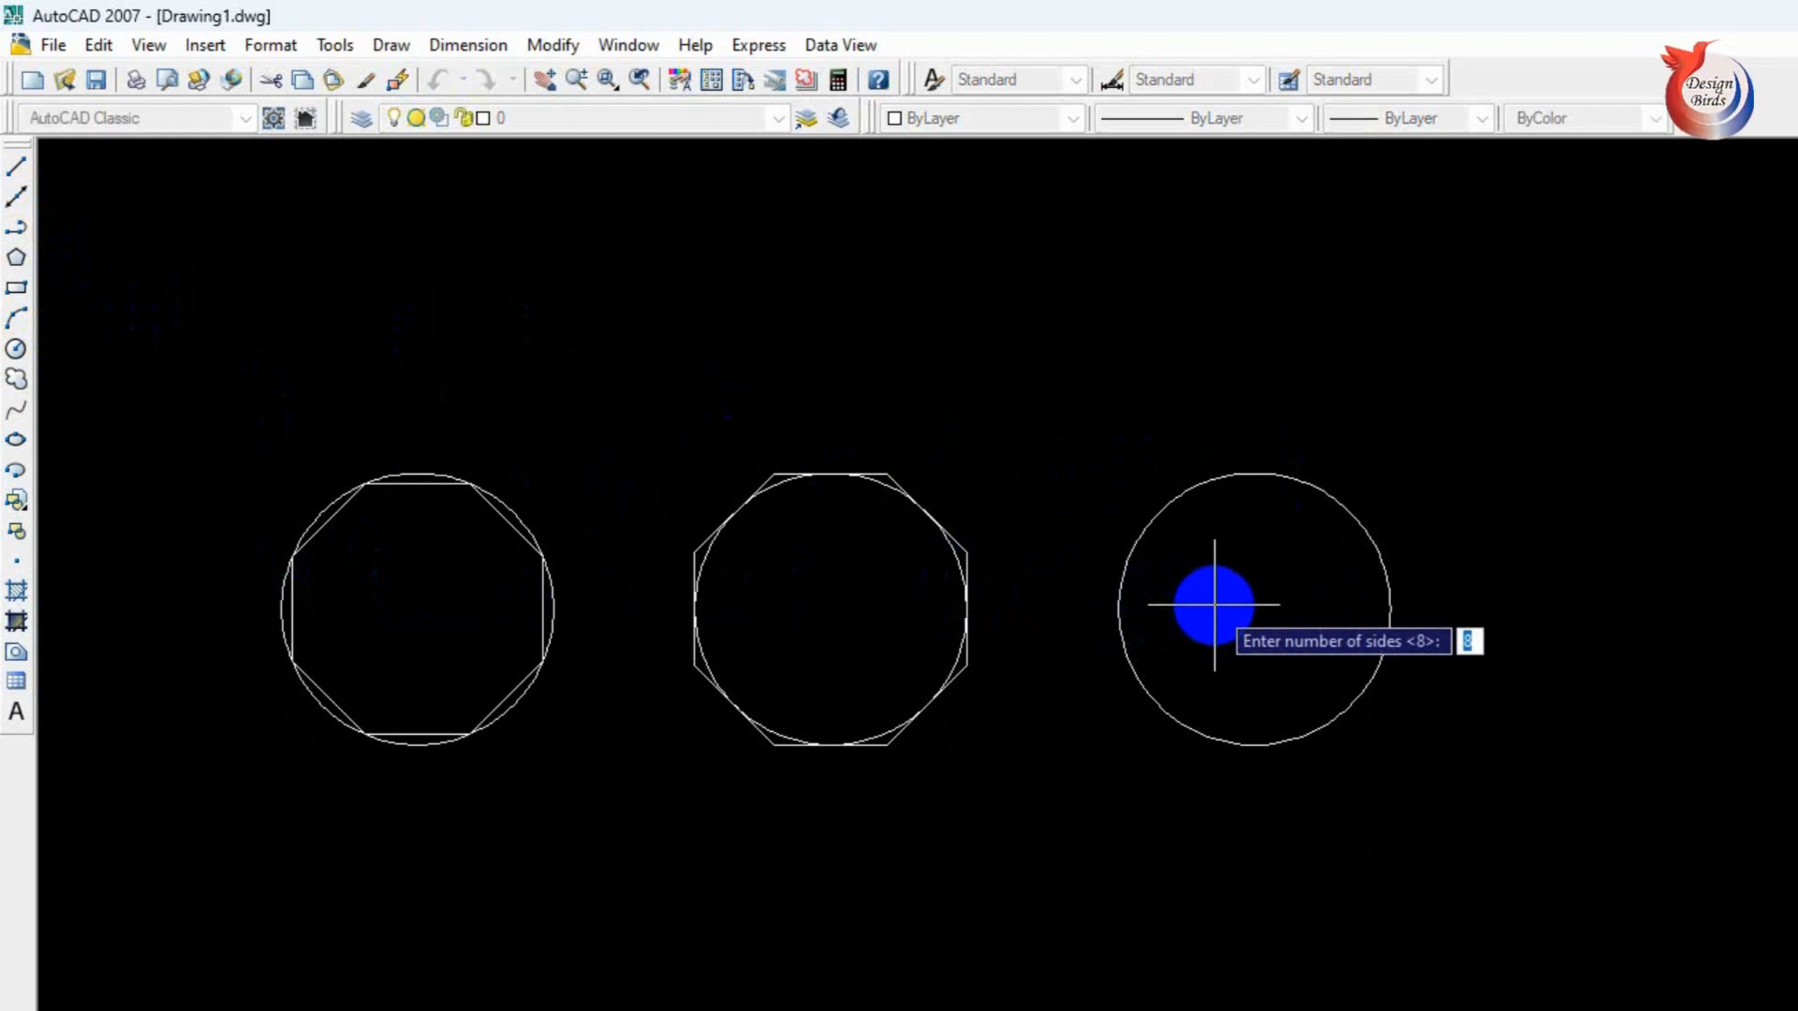
key("Return")
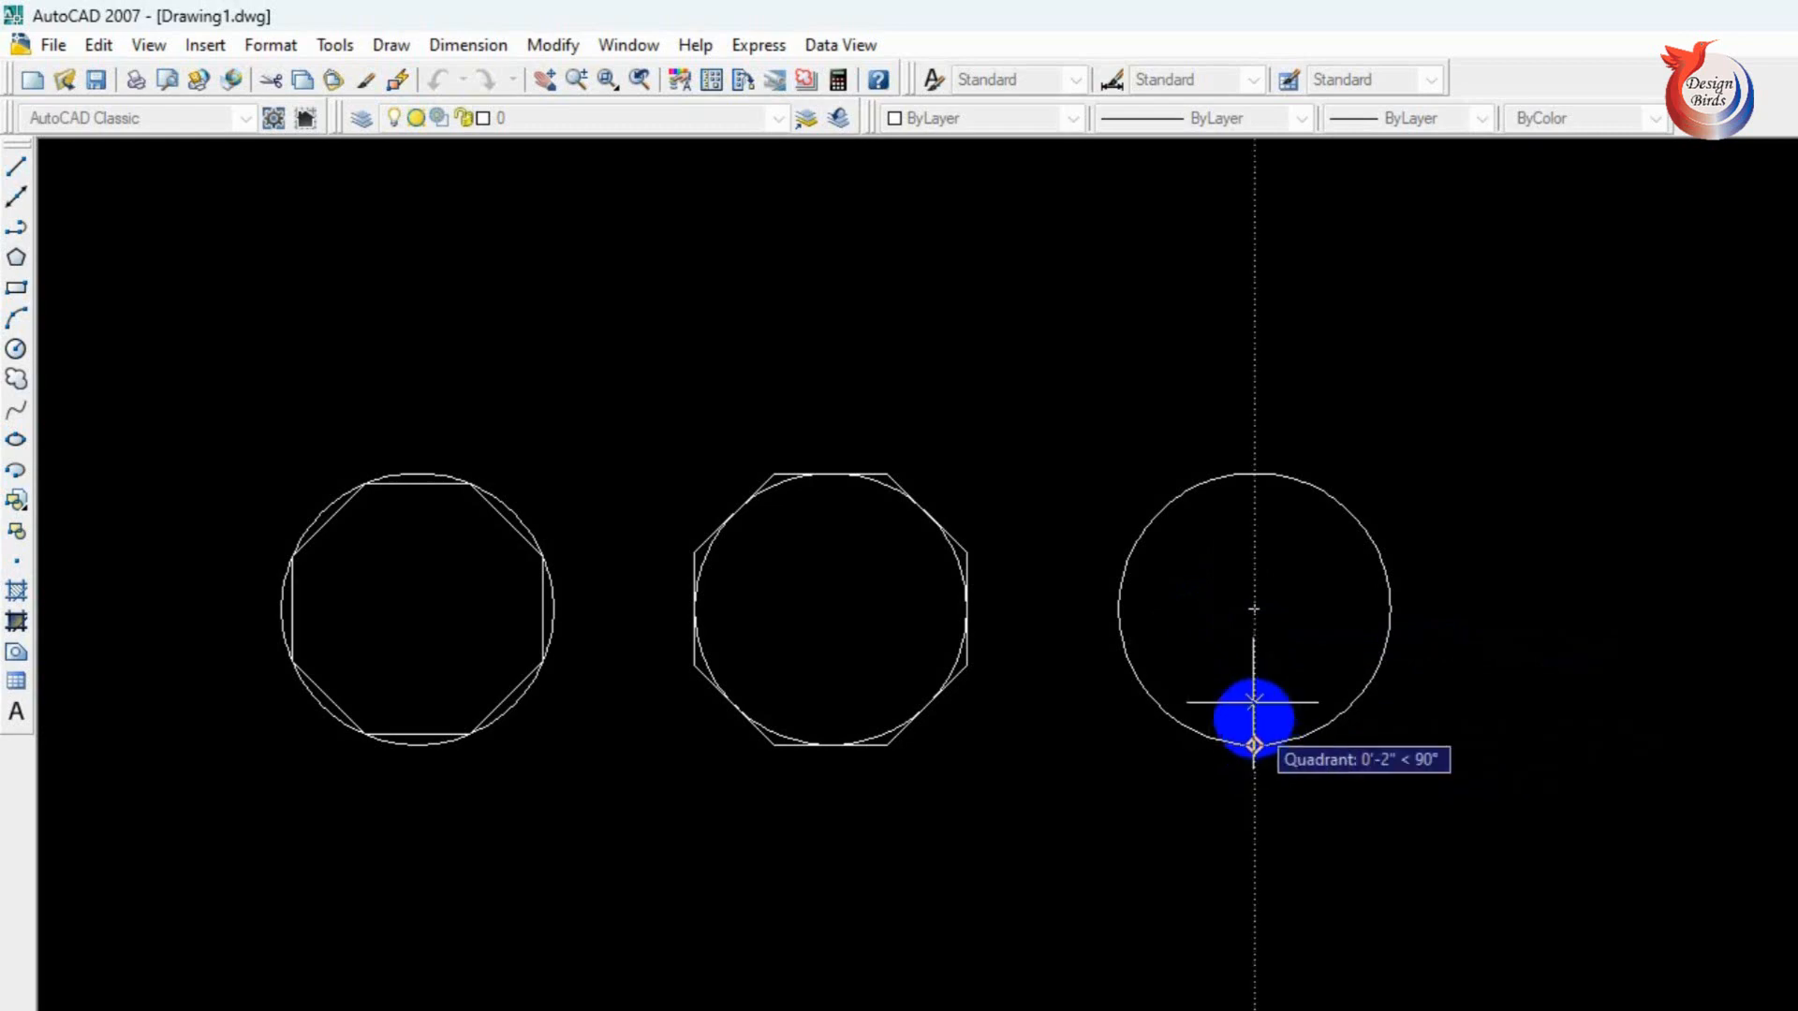
left_click(1254, 609)
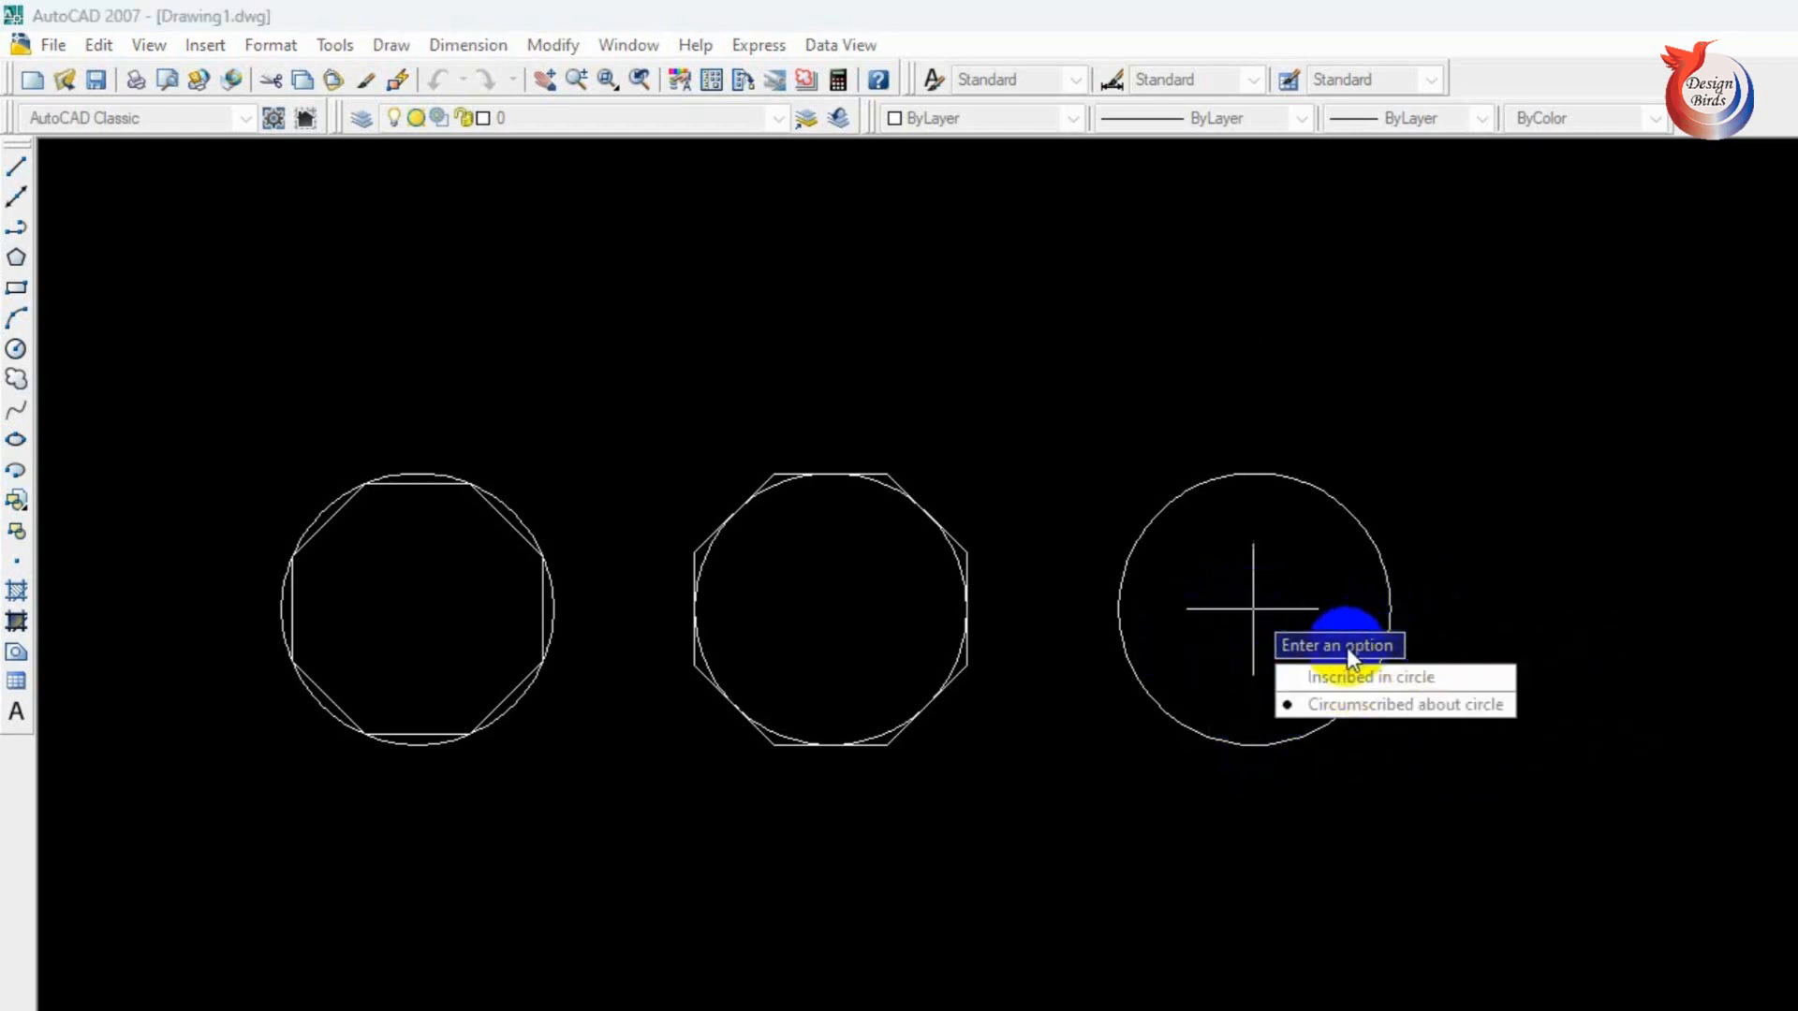
left_click(1392, 688)
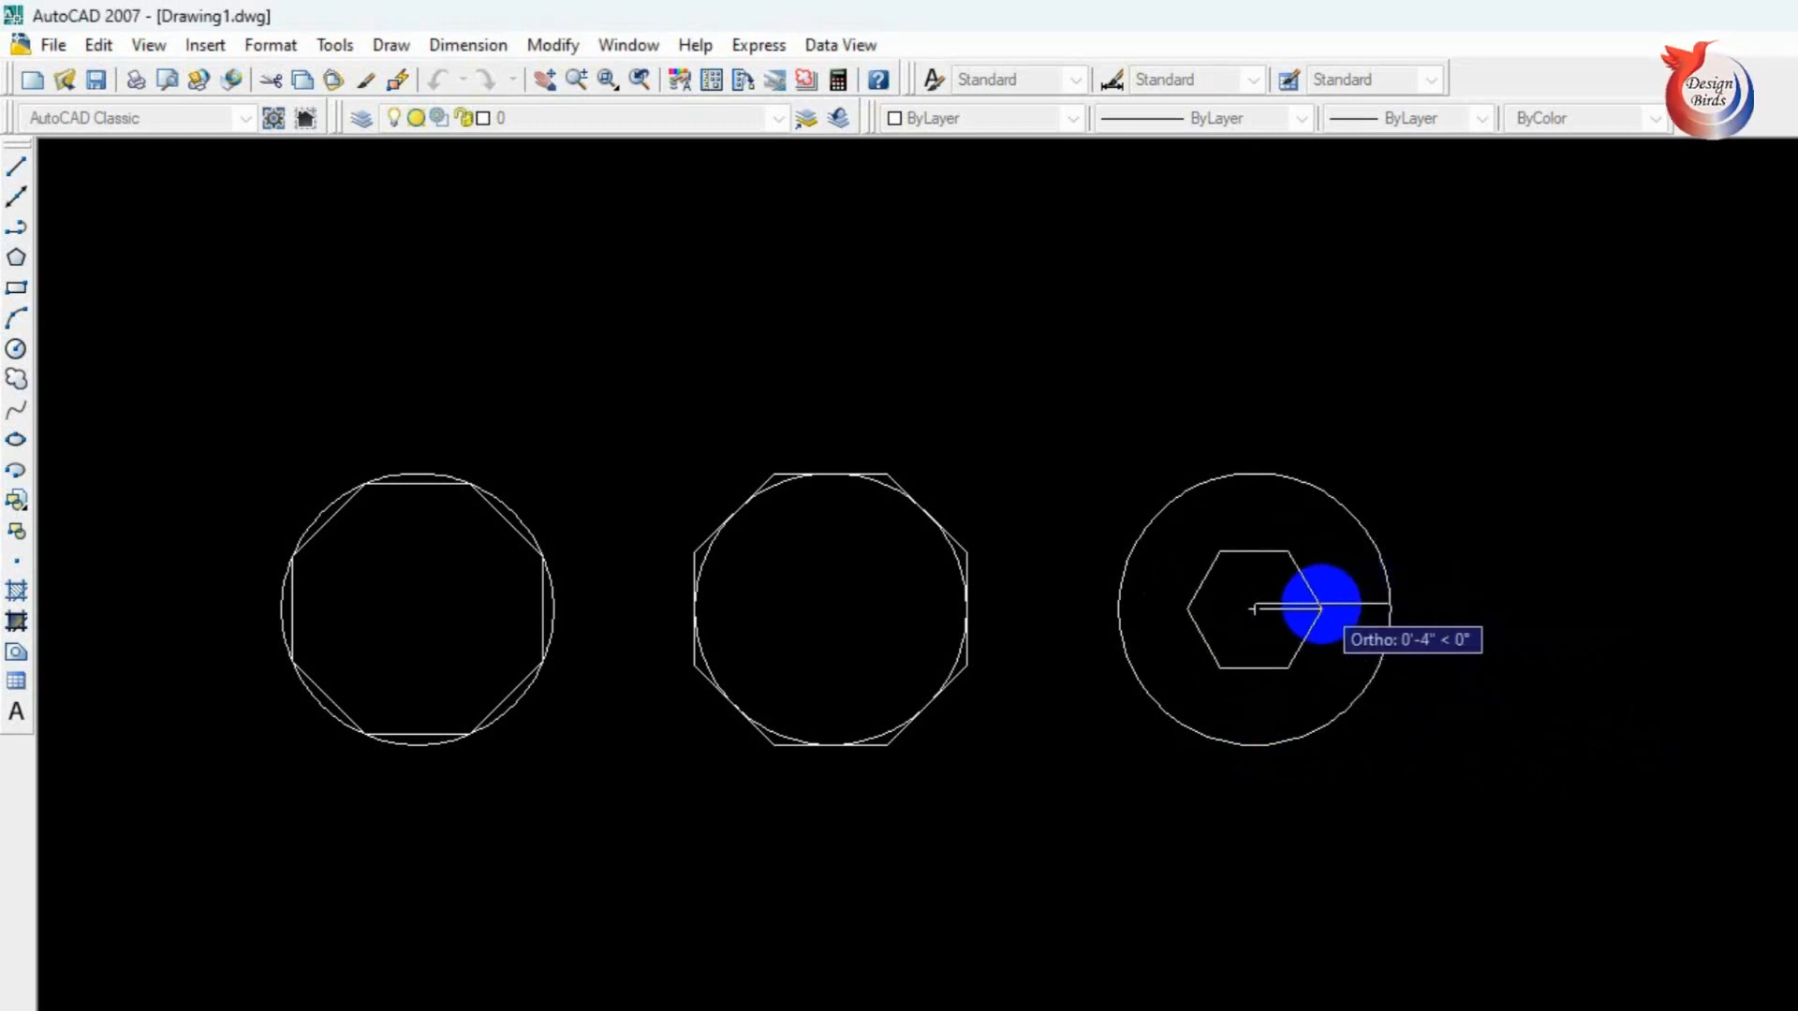
type("8")
key("Return")
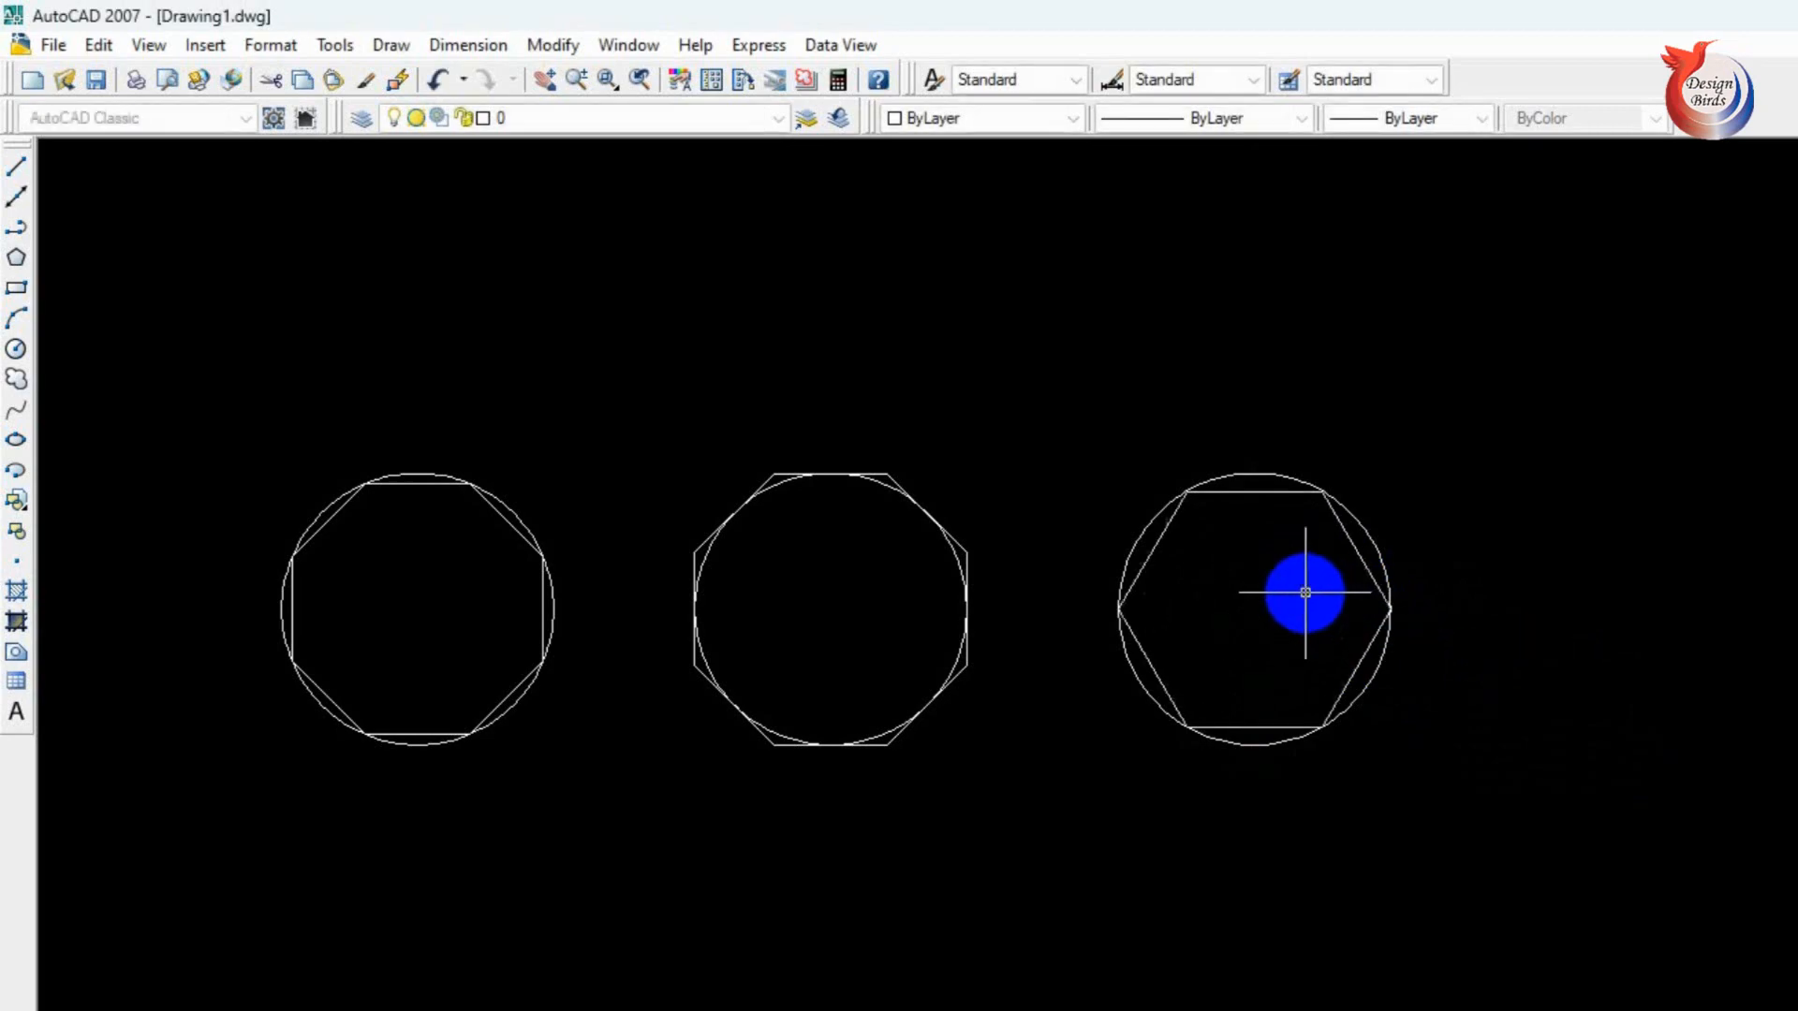
scroll(1346, 548, "up", 2)
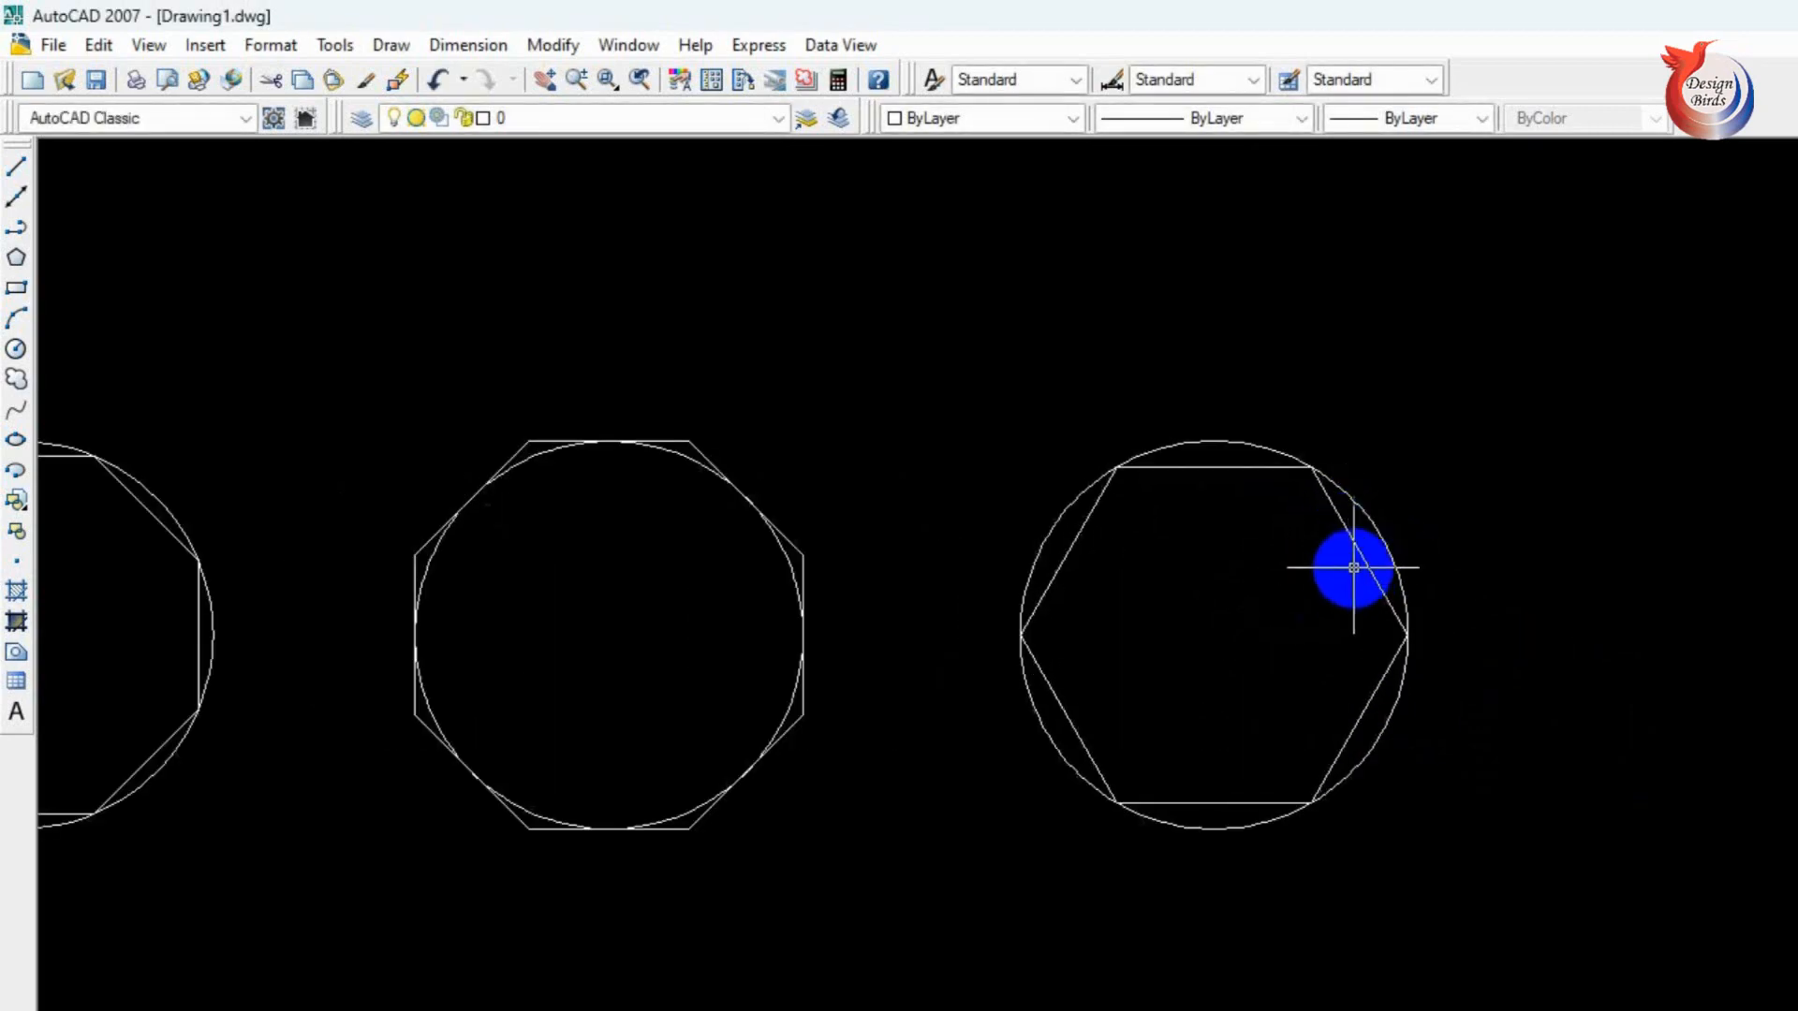
left_click(1357, 545)
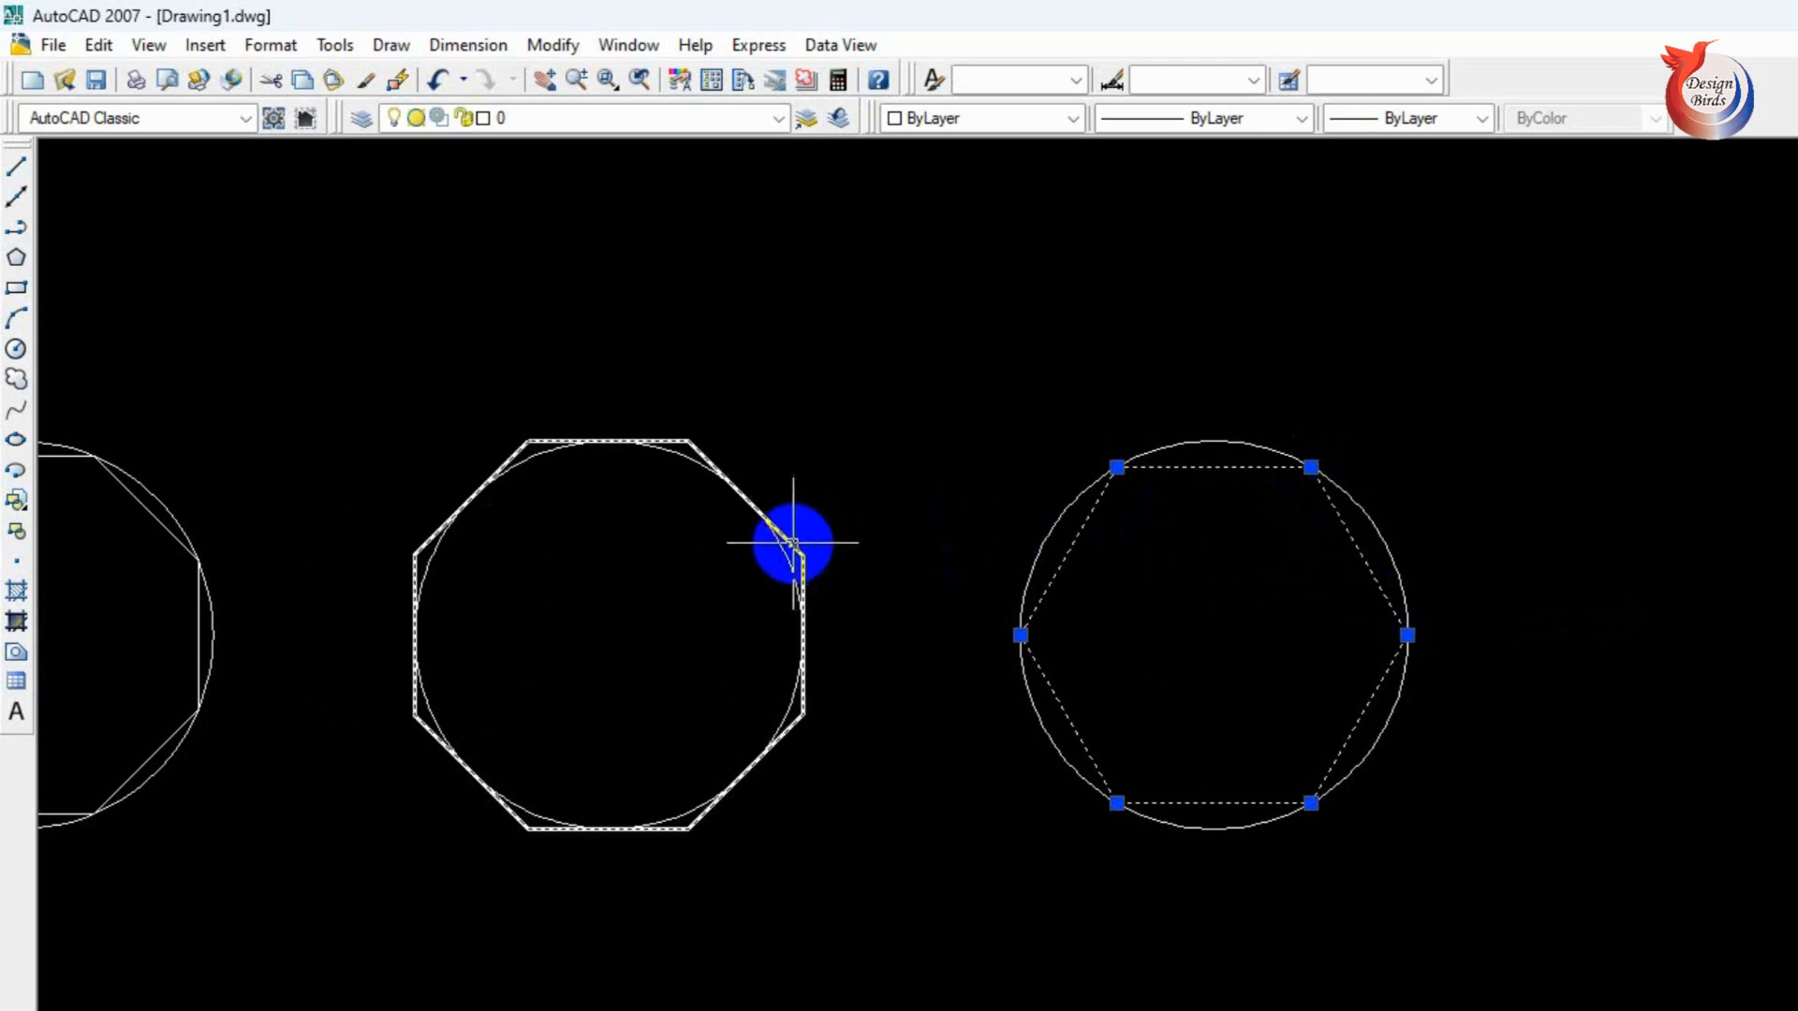
scroll(1339, 567, "down", 2)
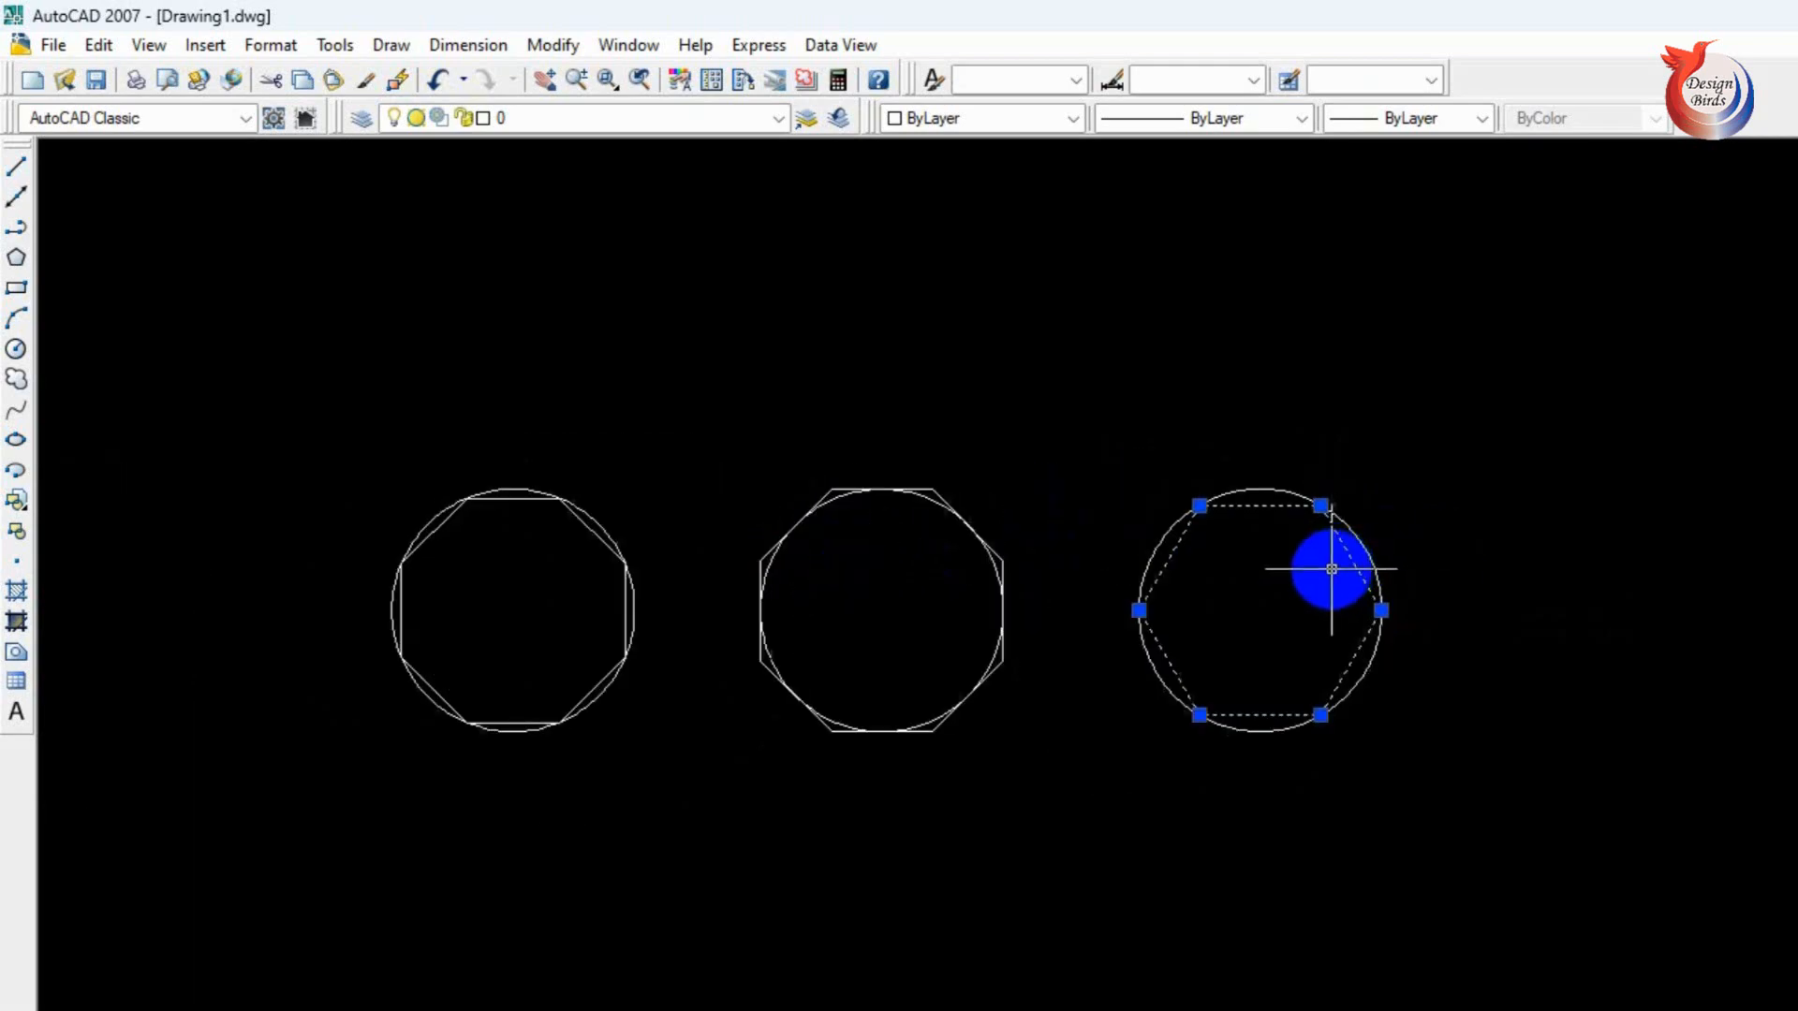
key("Escape")
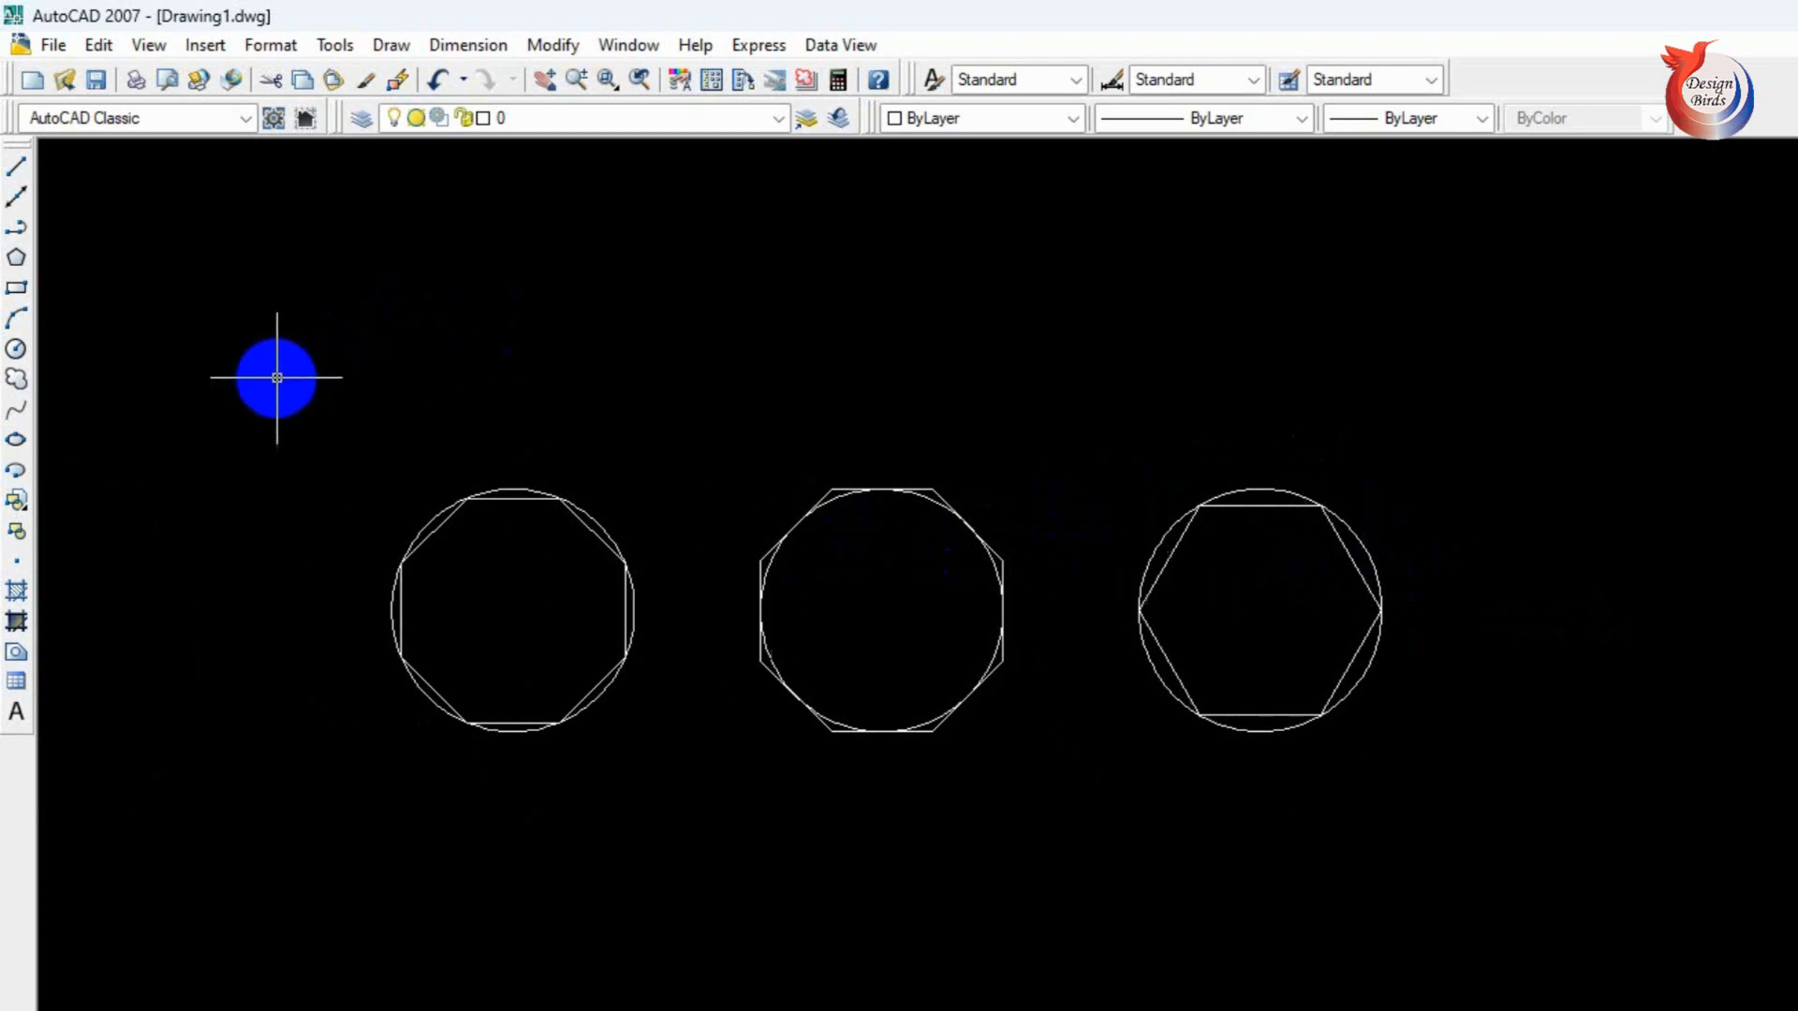
left_click(393, 47)
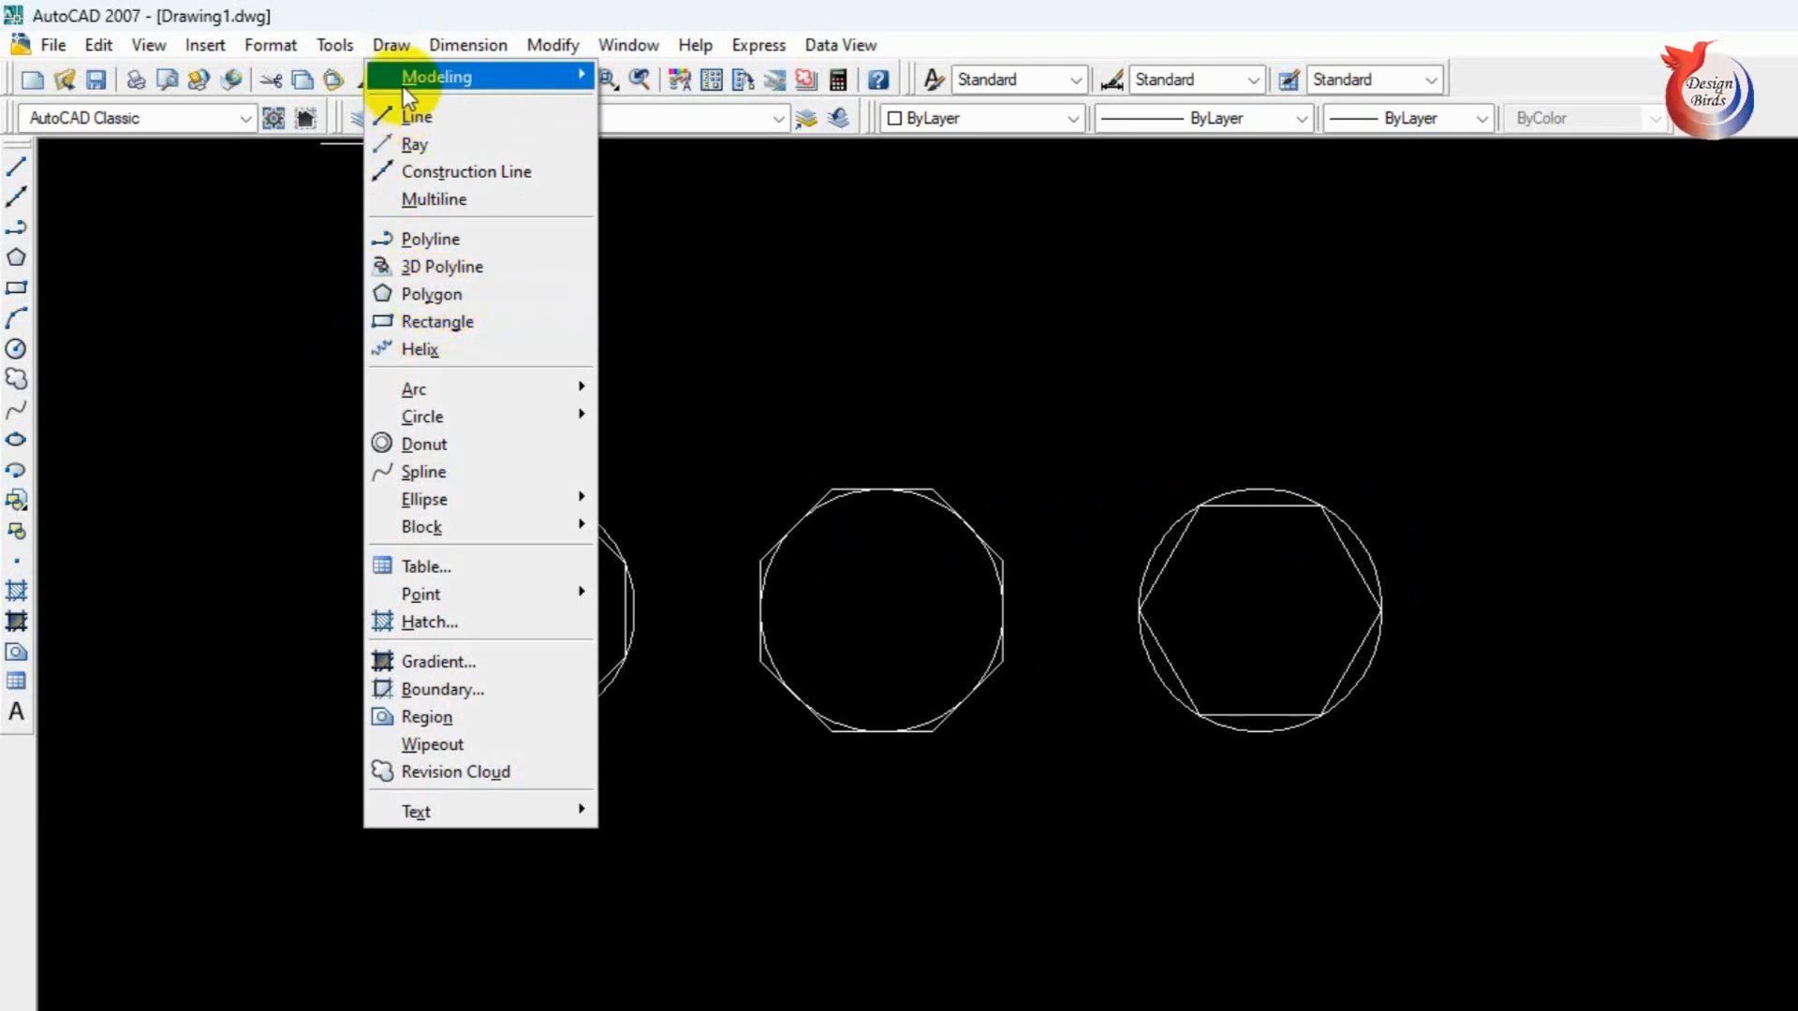
mouse_move(412, 77)
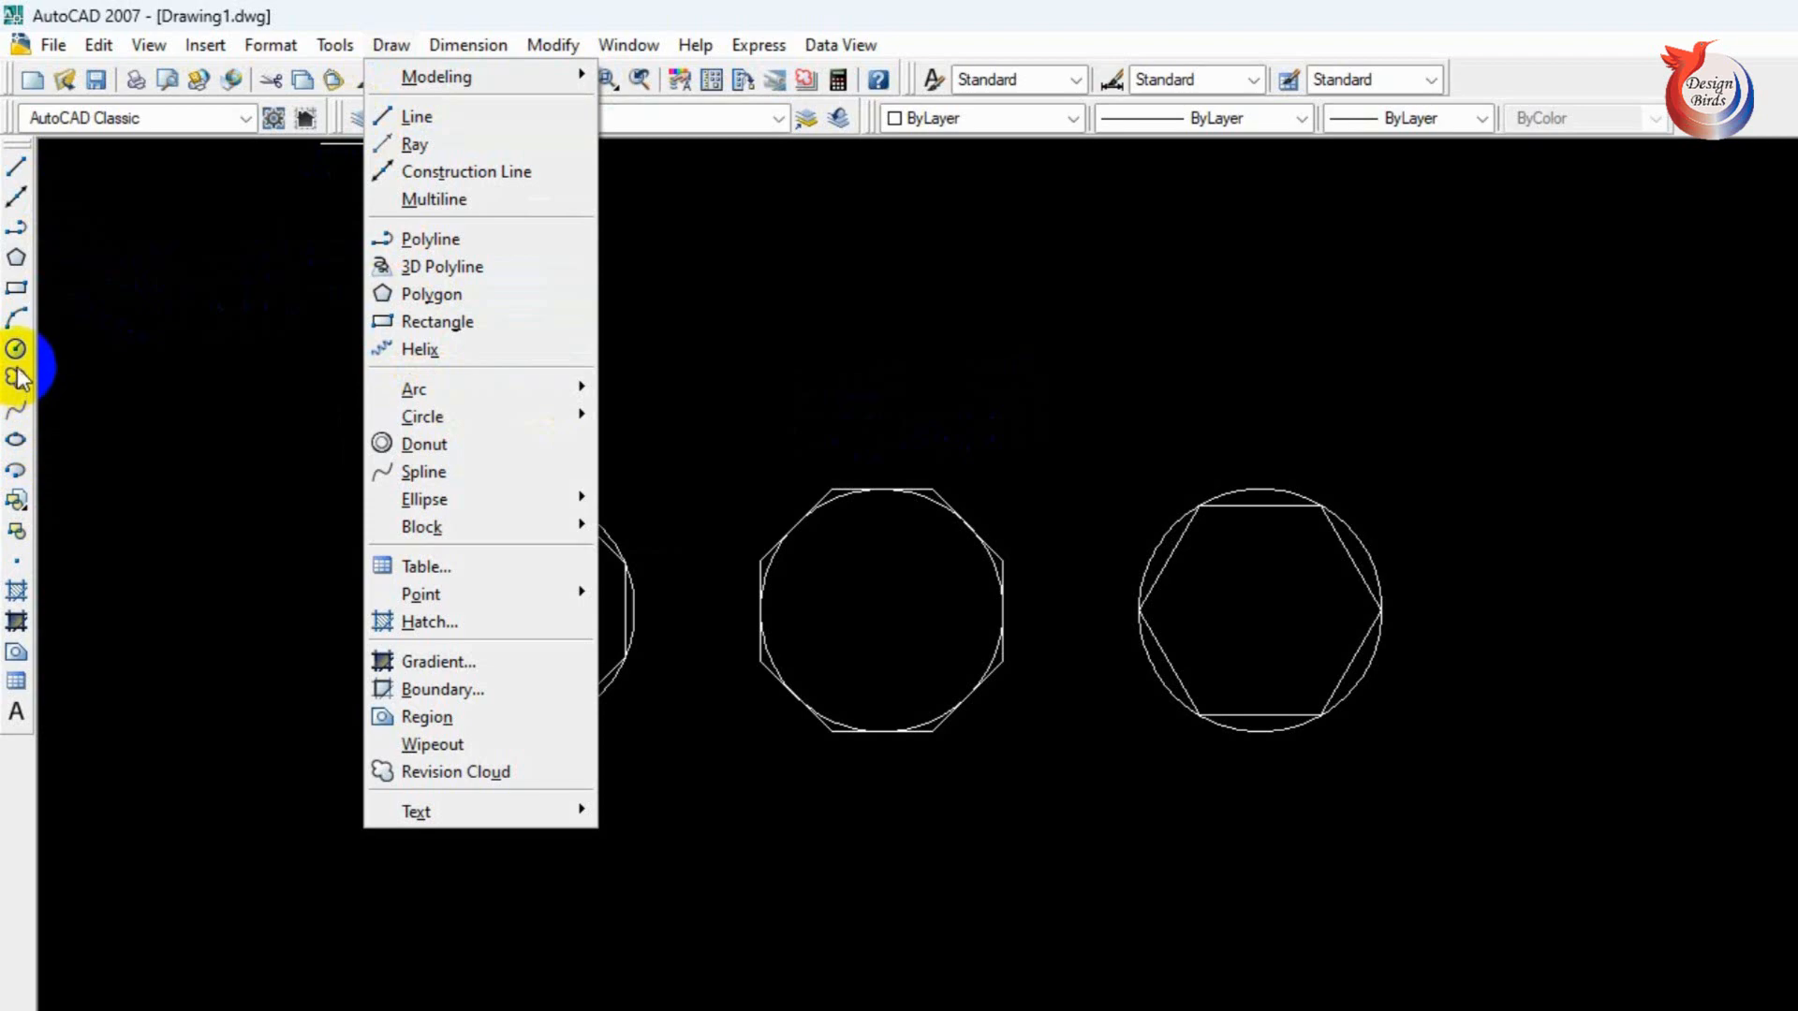
left_click(195, 348)
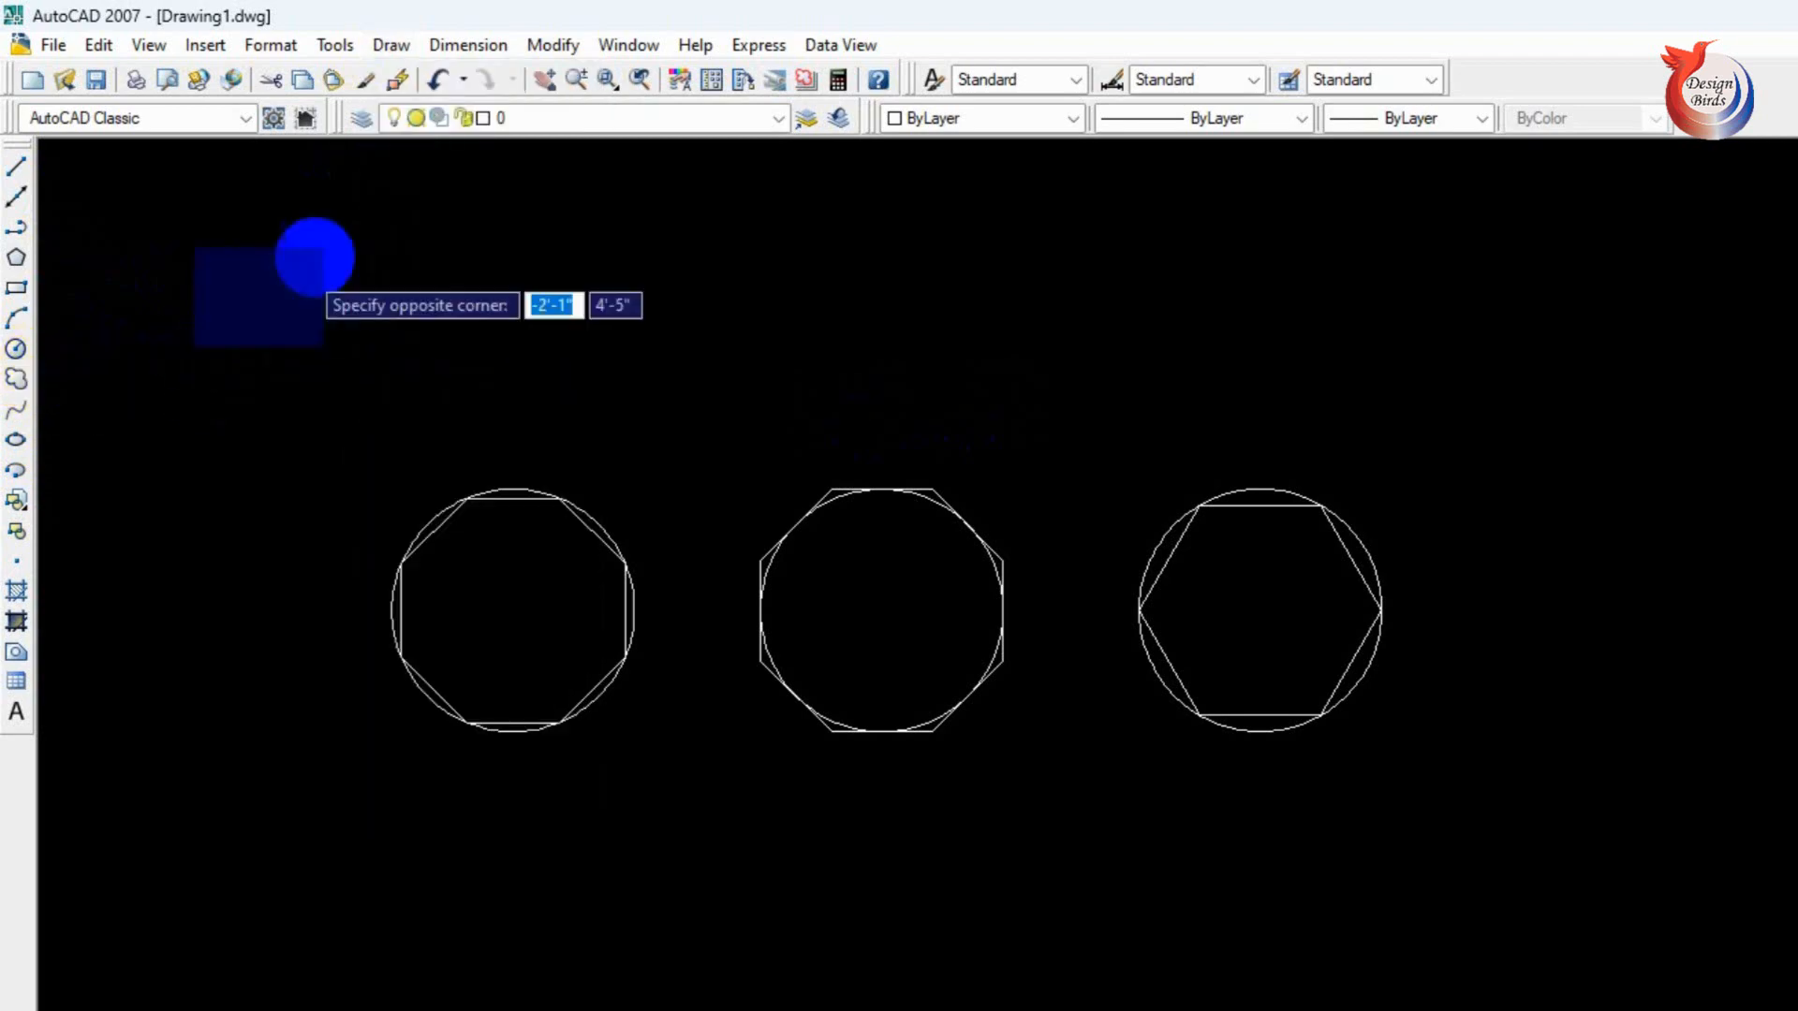
left_click(263, 295)
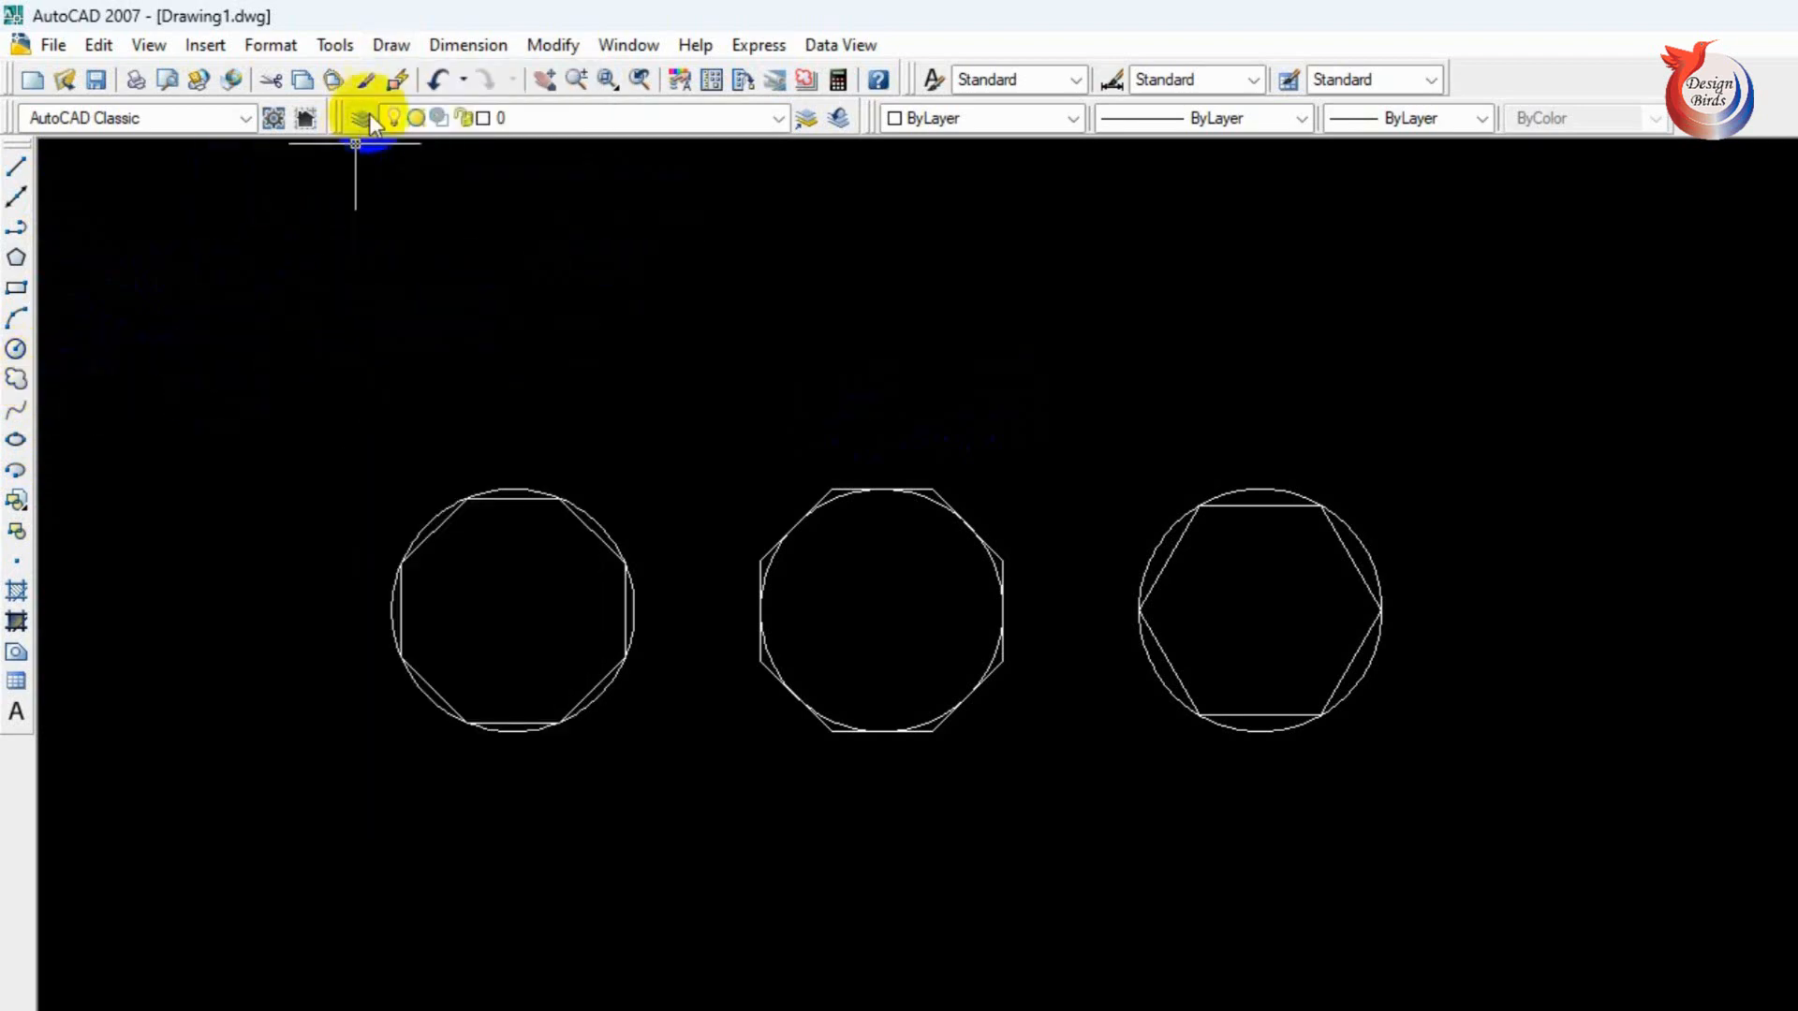
Draw a 6-sided polygon by its edge, beside the third circle, with a horizontal bottom edge 5 inches long
left_click(392, 45)
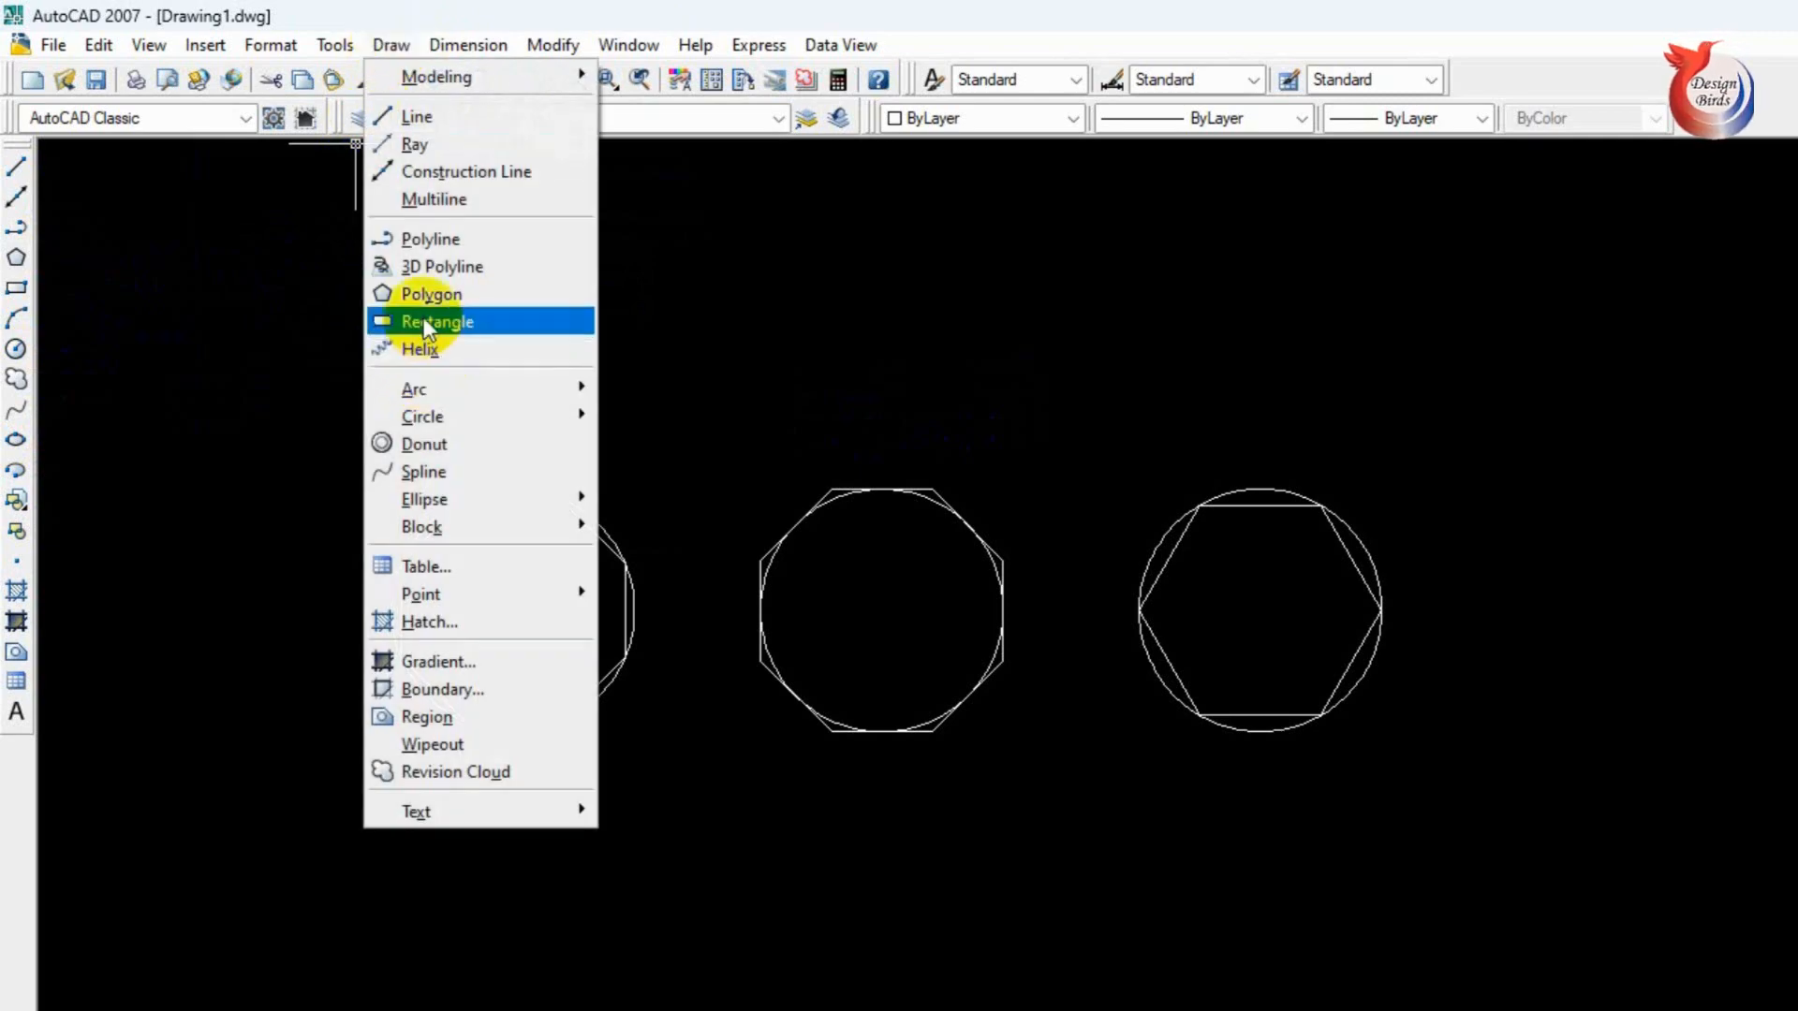
left_click(477, 292)
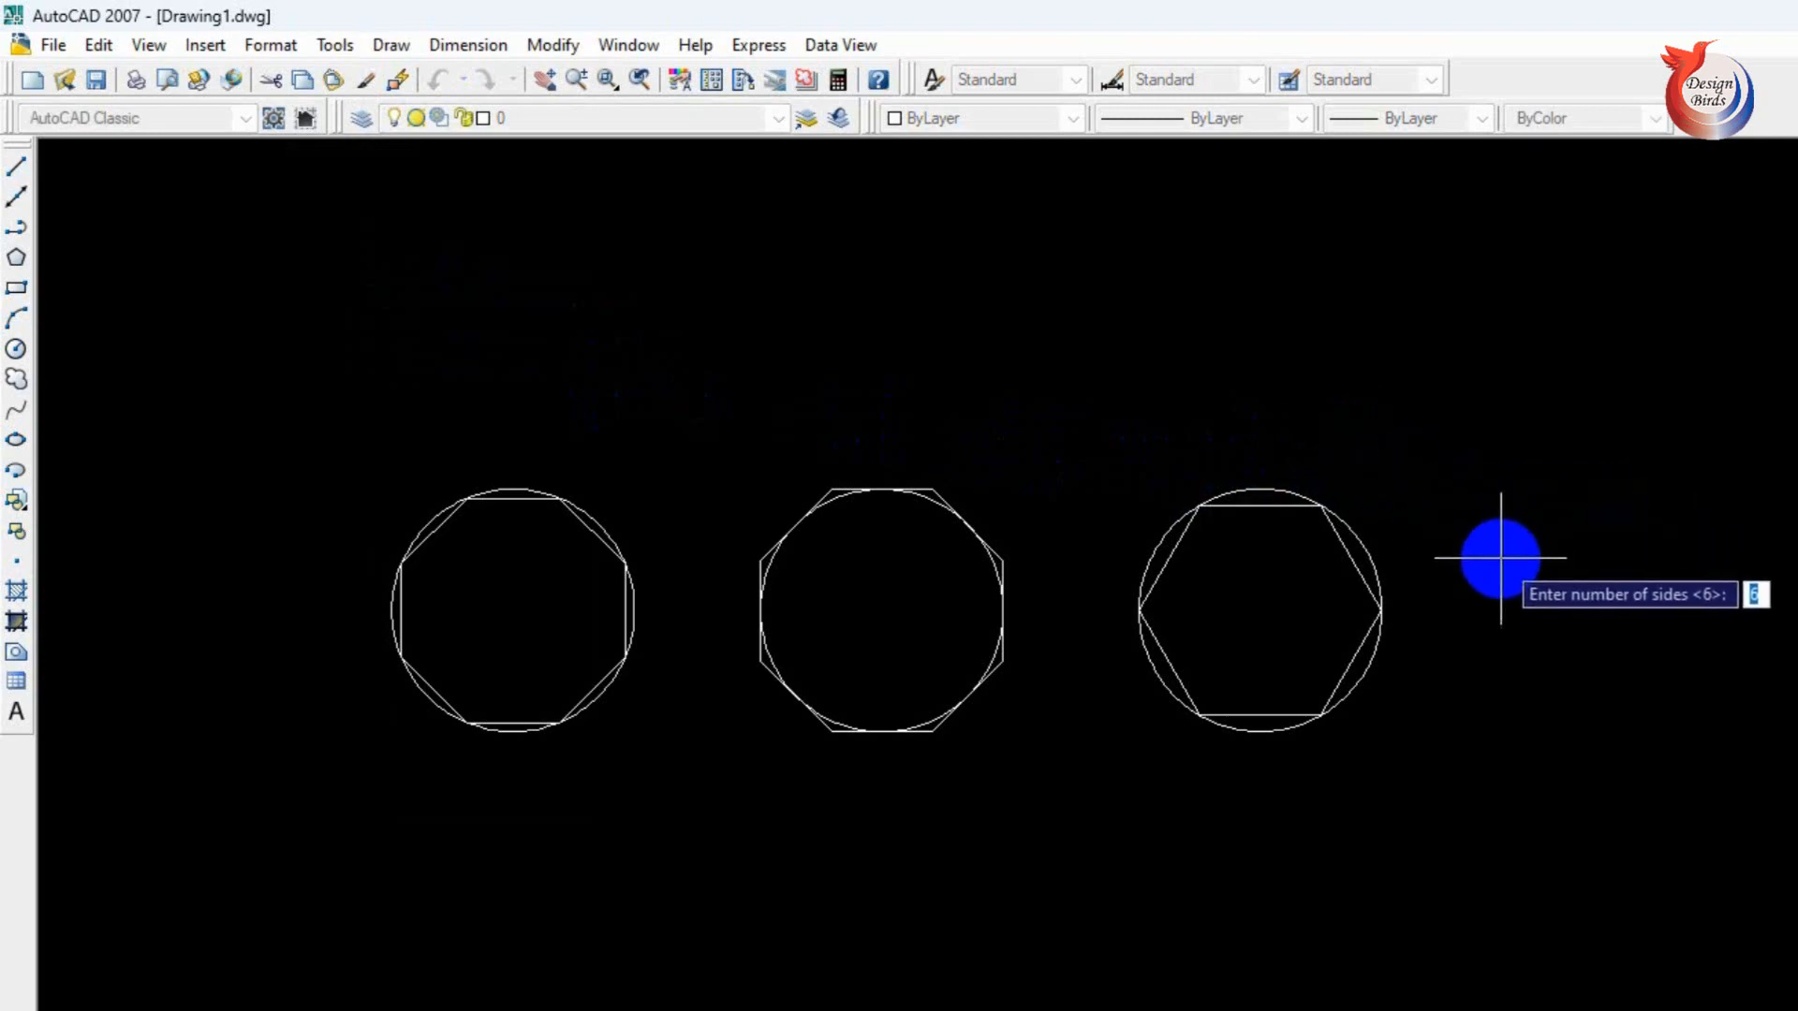
key("Return")
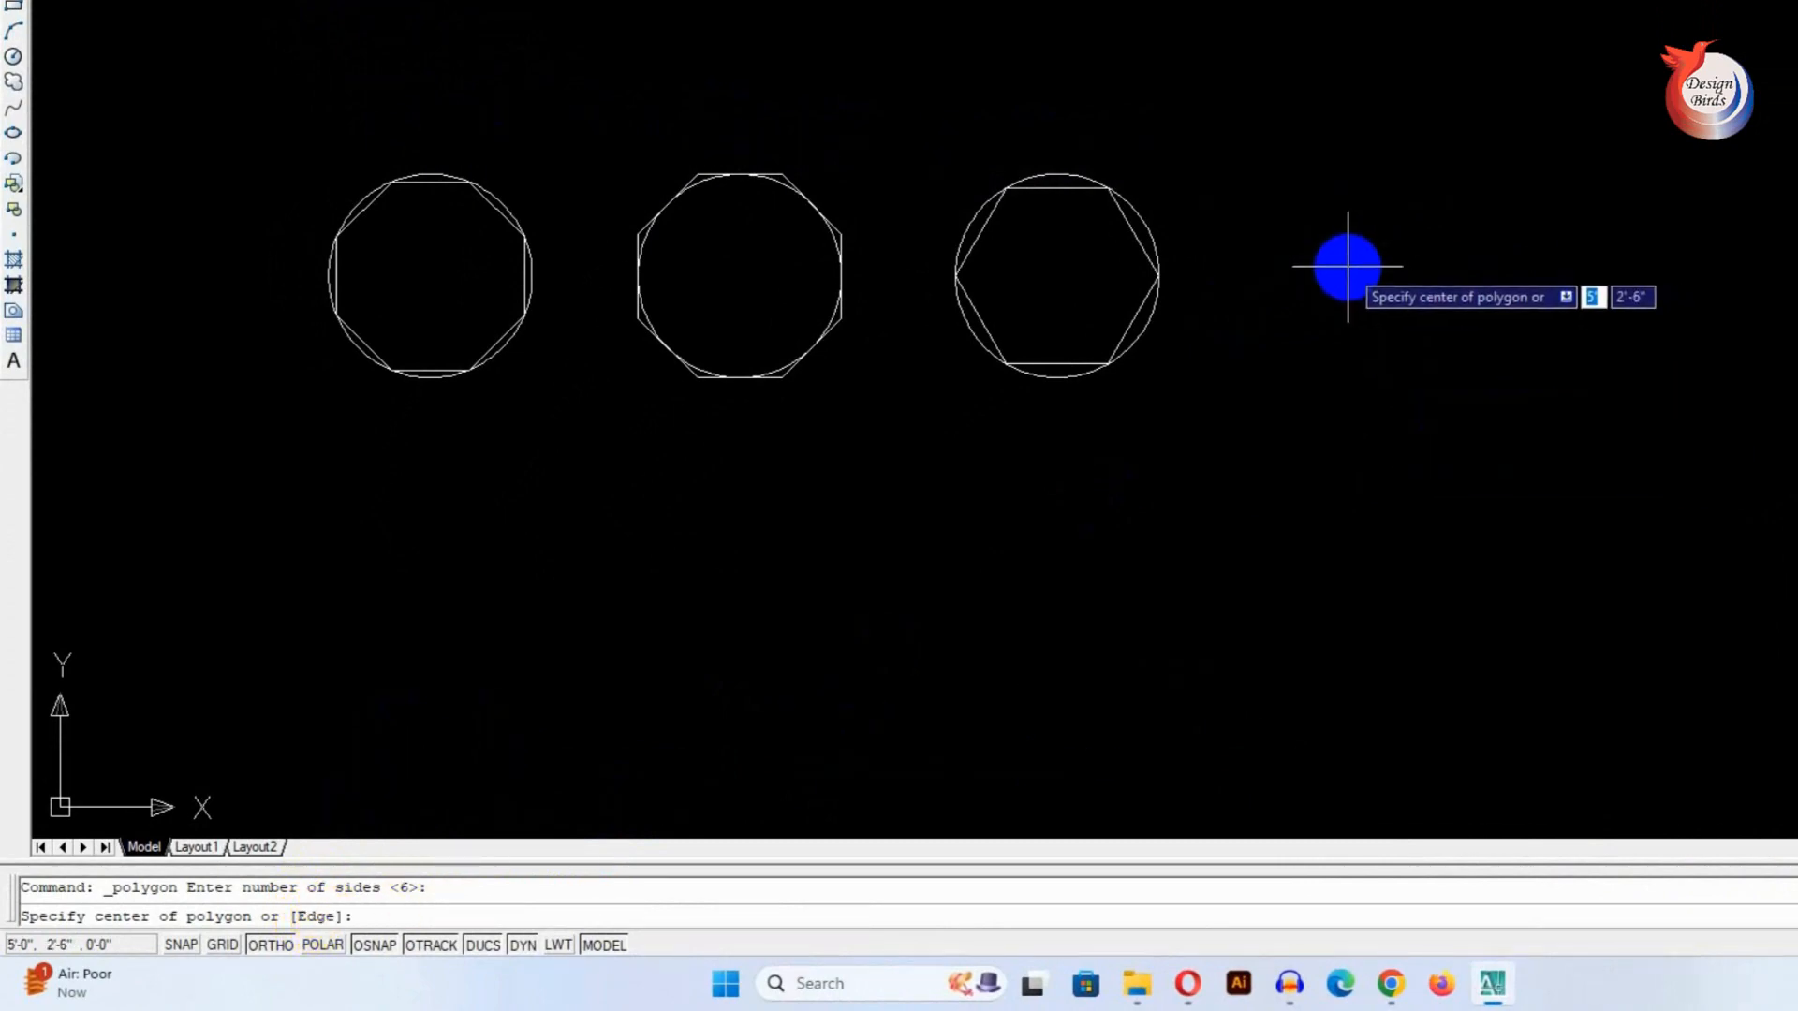
key("Return")
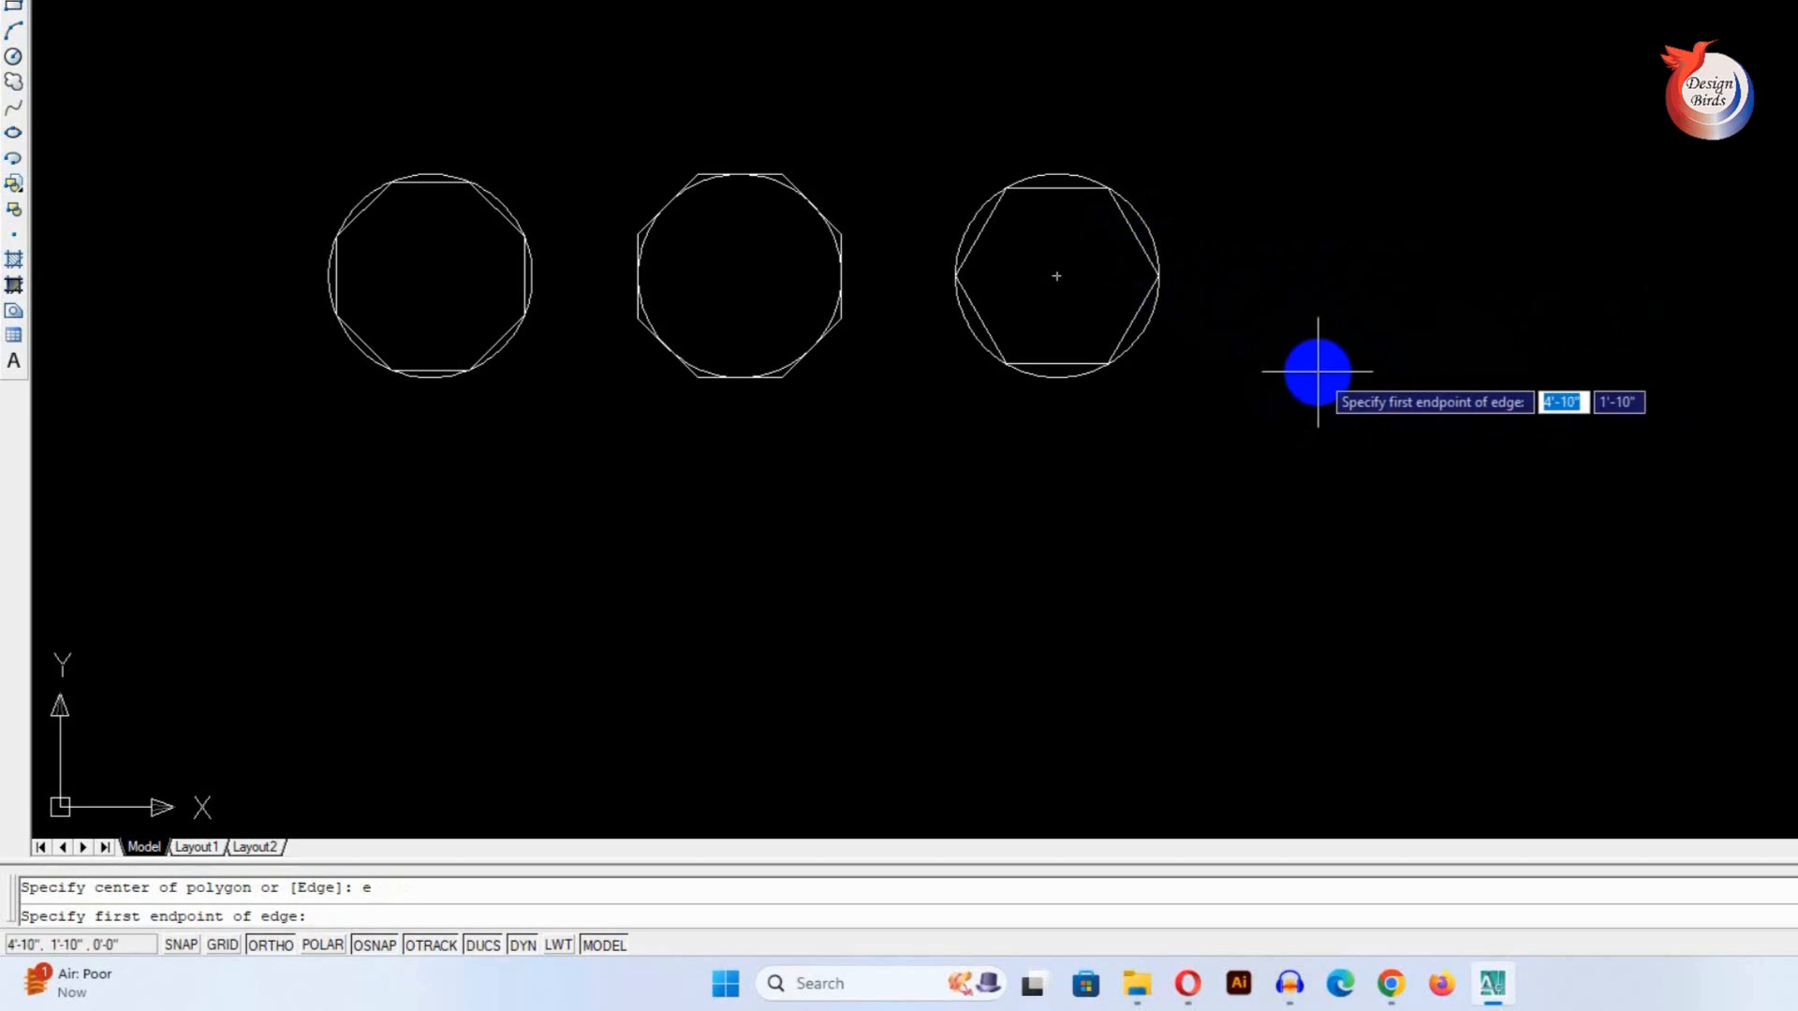
left_click(1292, 371)
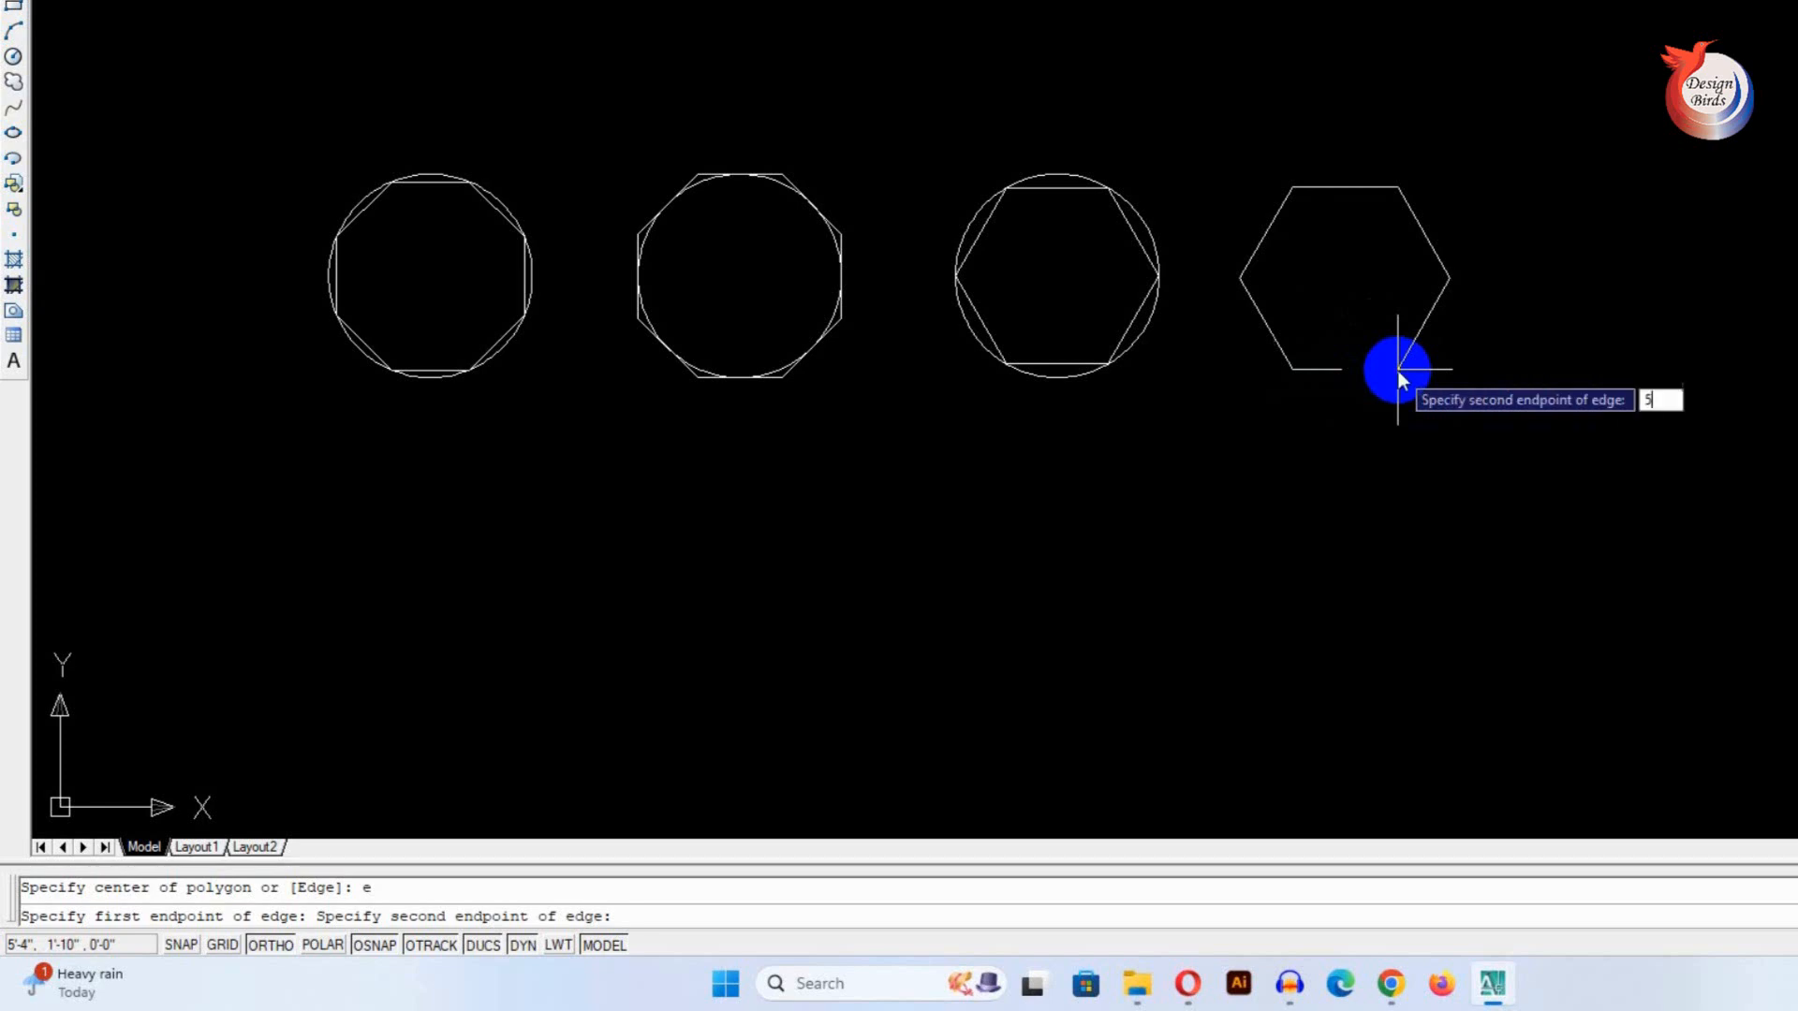
key("Return")
Add a linear dimension to the bottom edge of the new hexagon, placing the dimension line just below it
scroll(1330, 371, "up", 3)
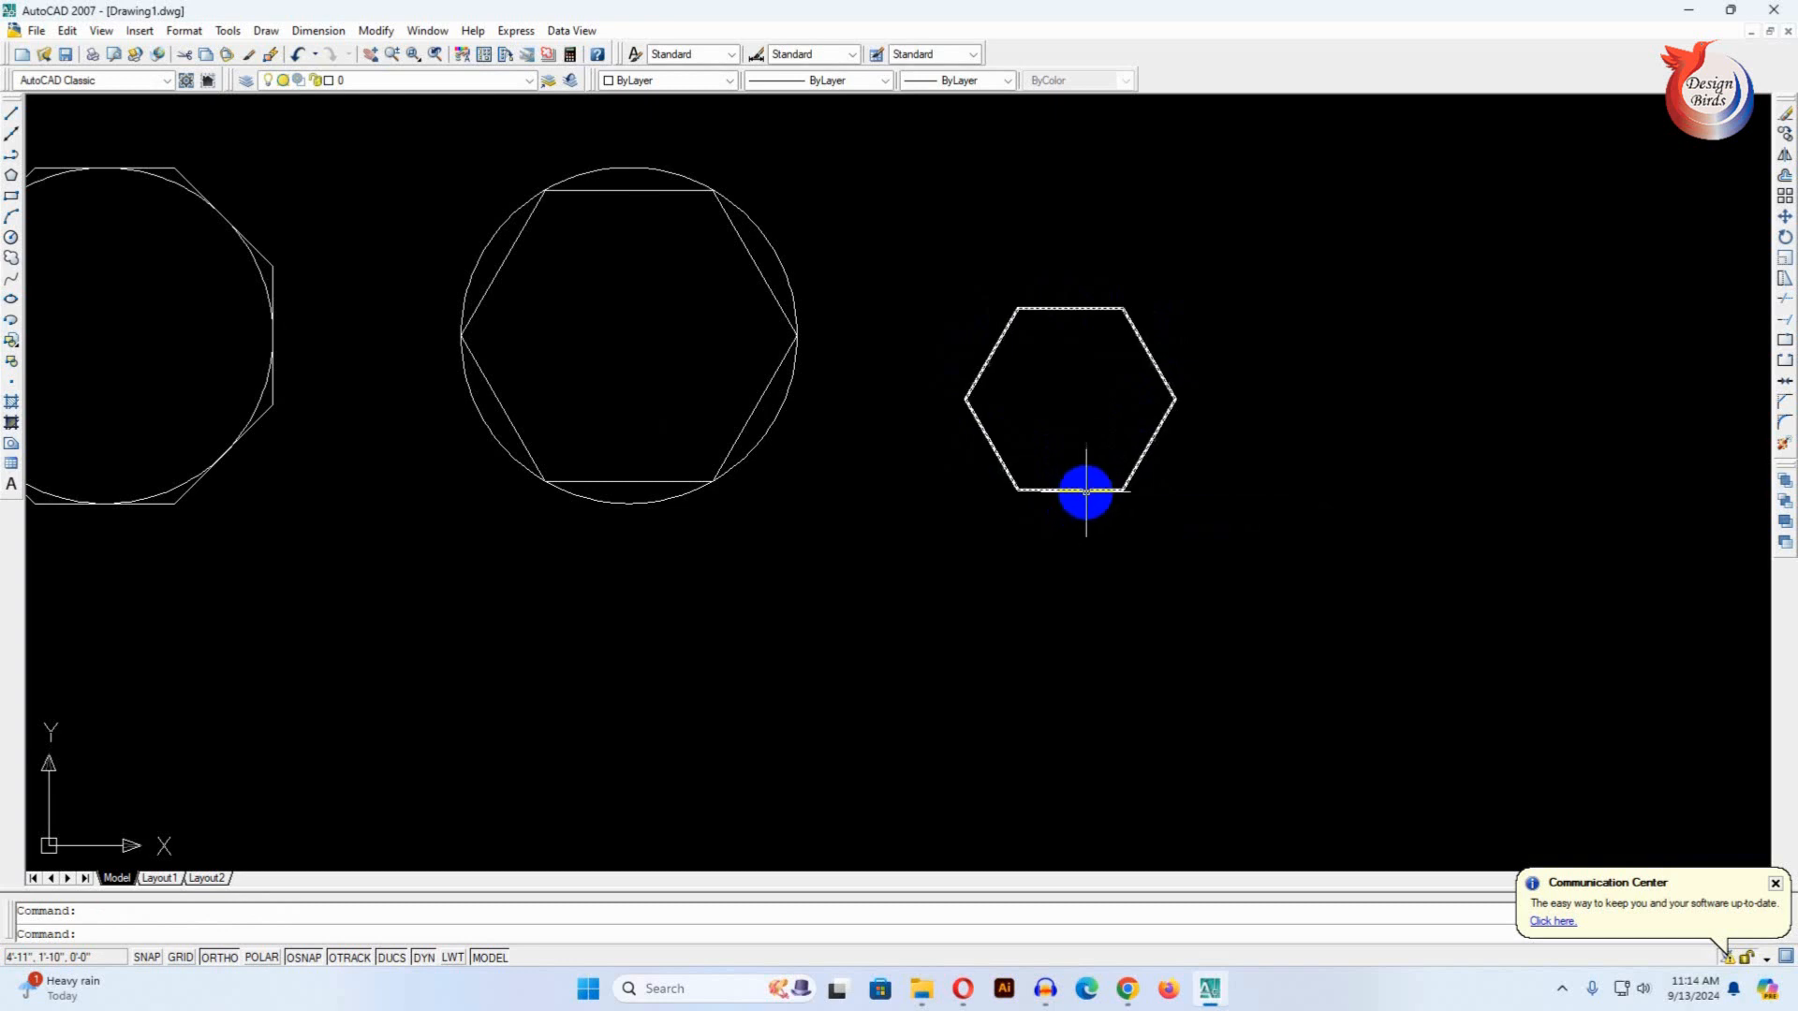
scroll(1083, 490, "up", 2)
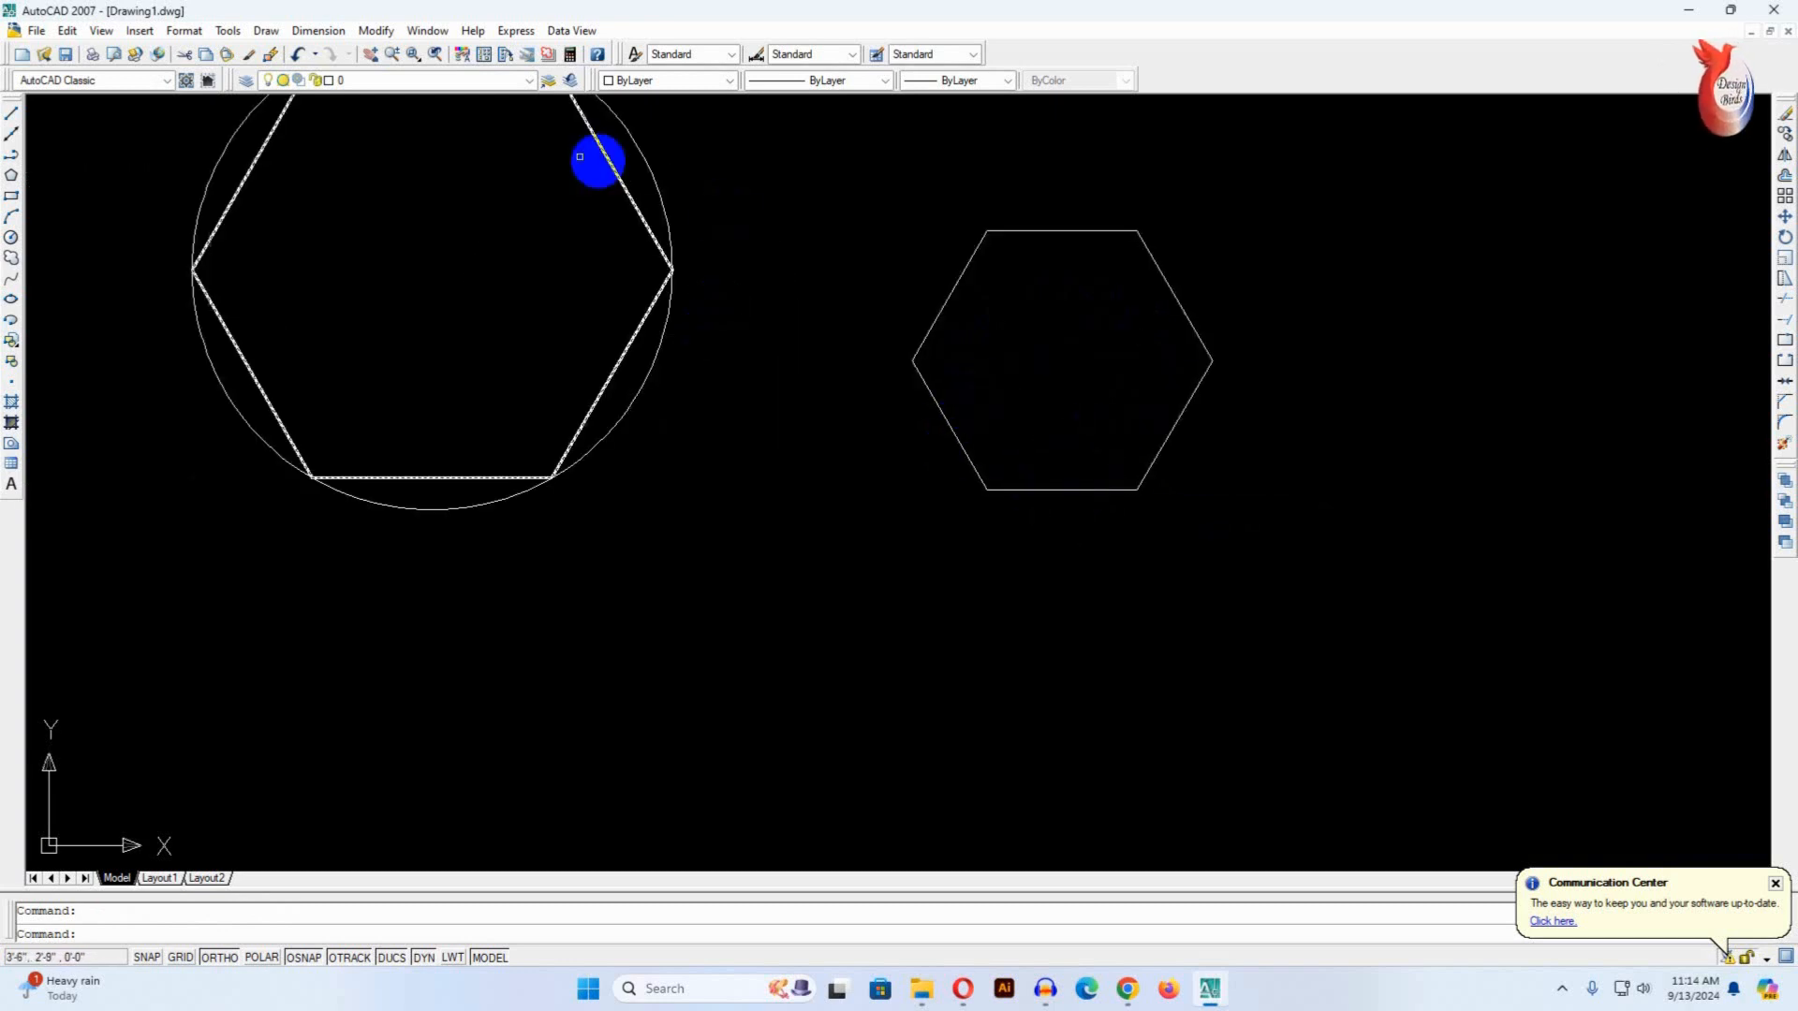
left_click(318, 32)
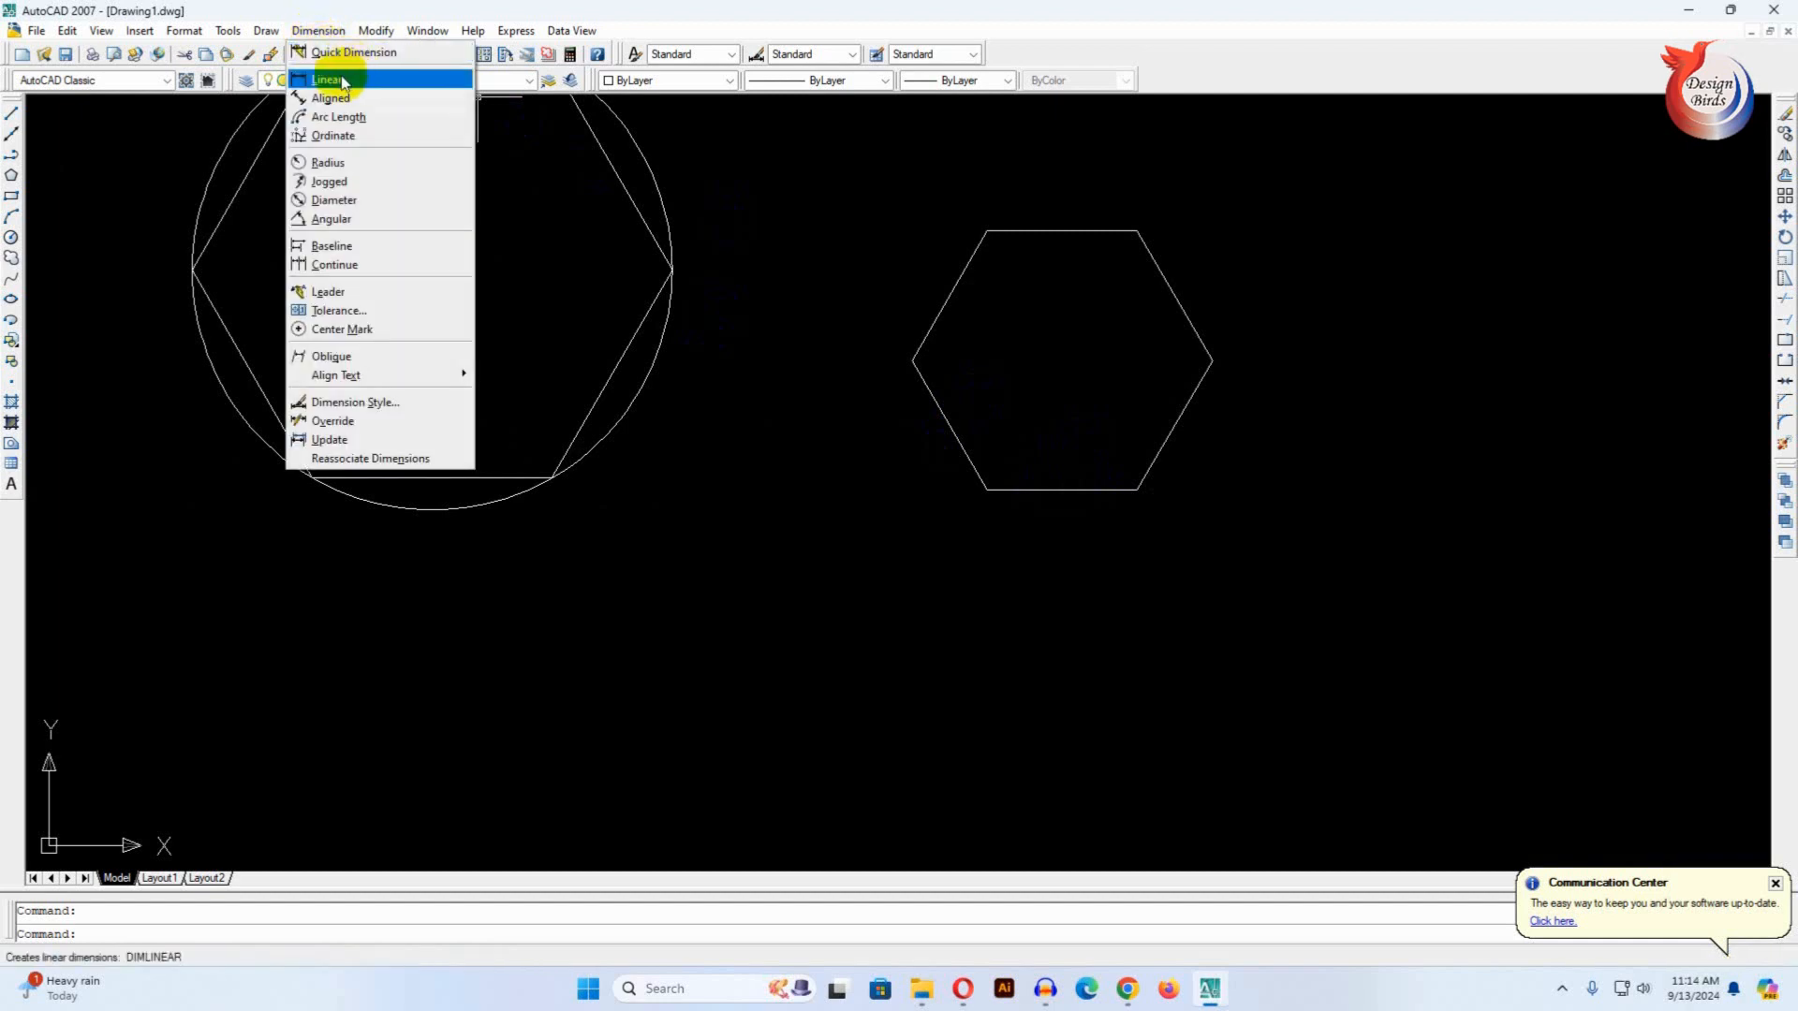
left_click(353, 86)
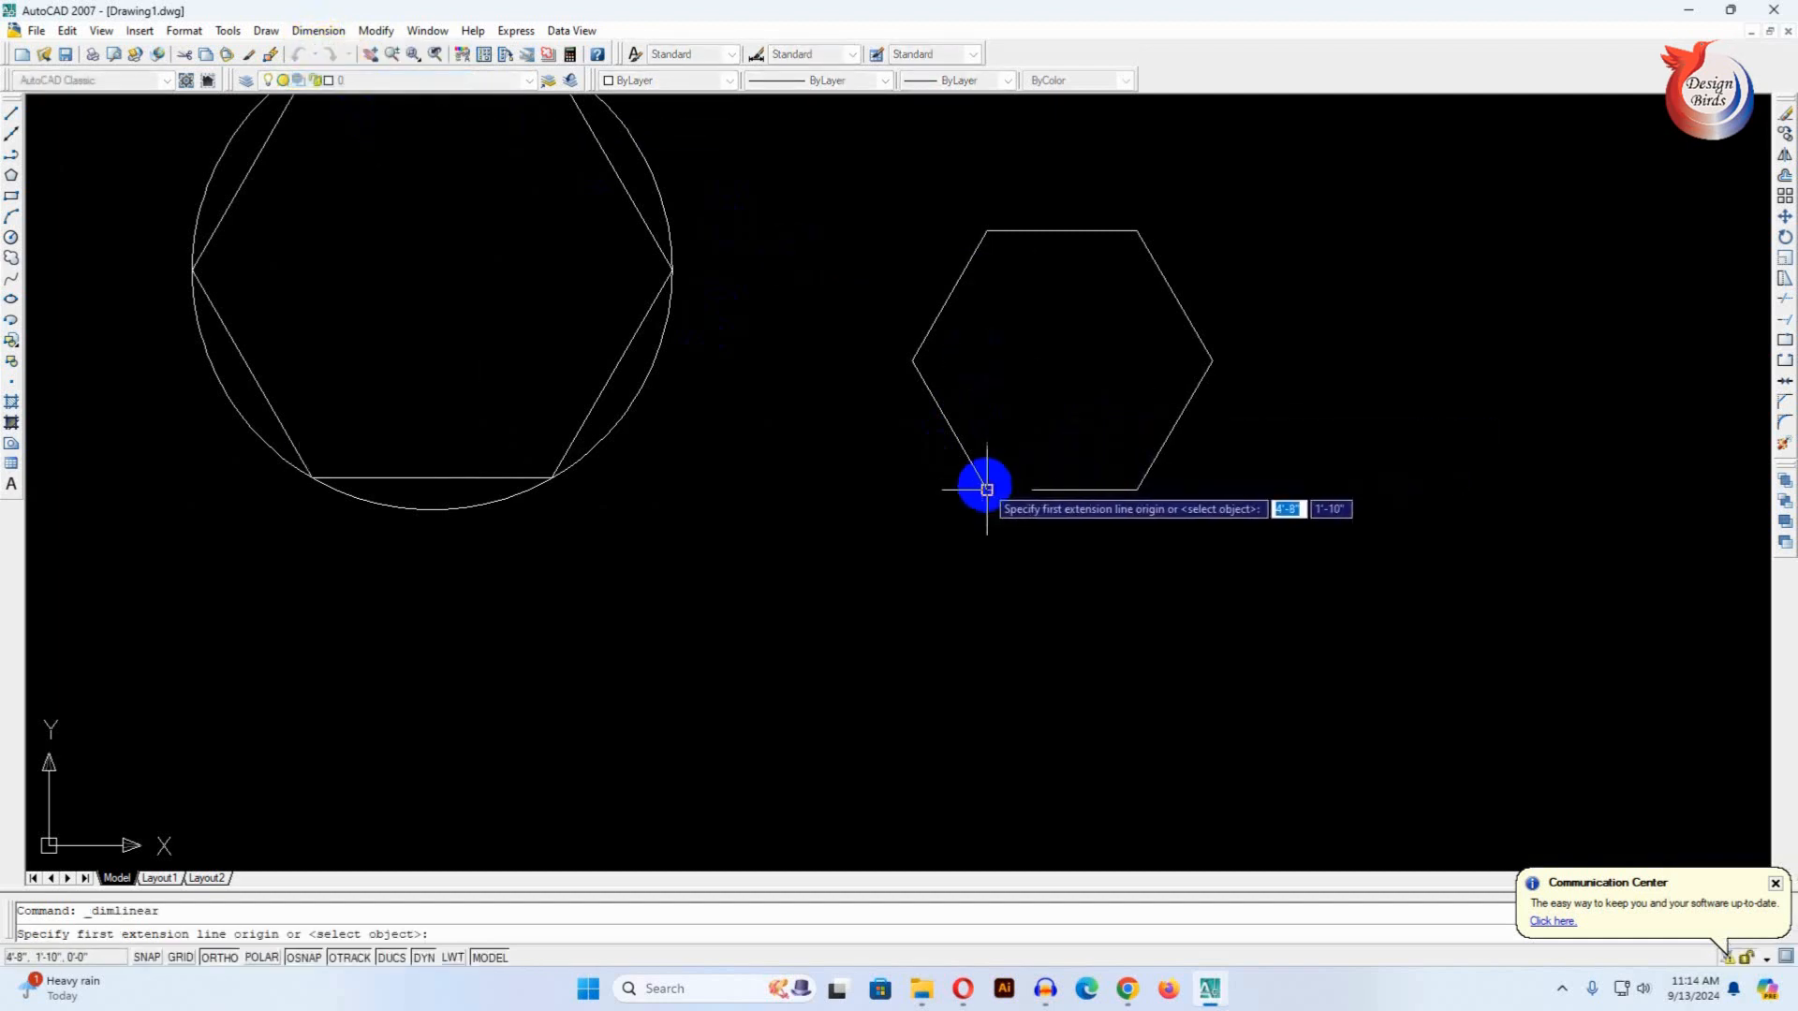
left_click(985, 489)
left_click(1136, 489)
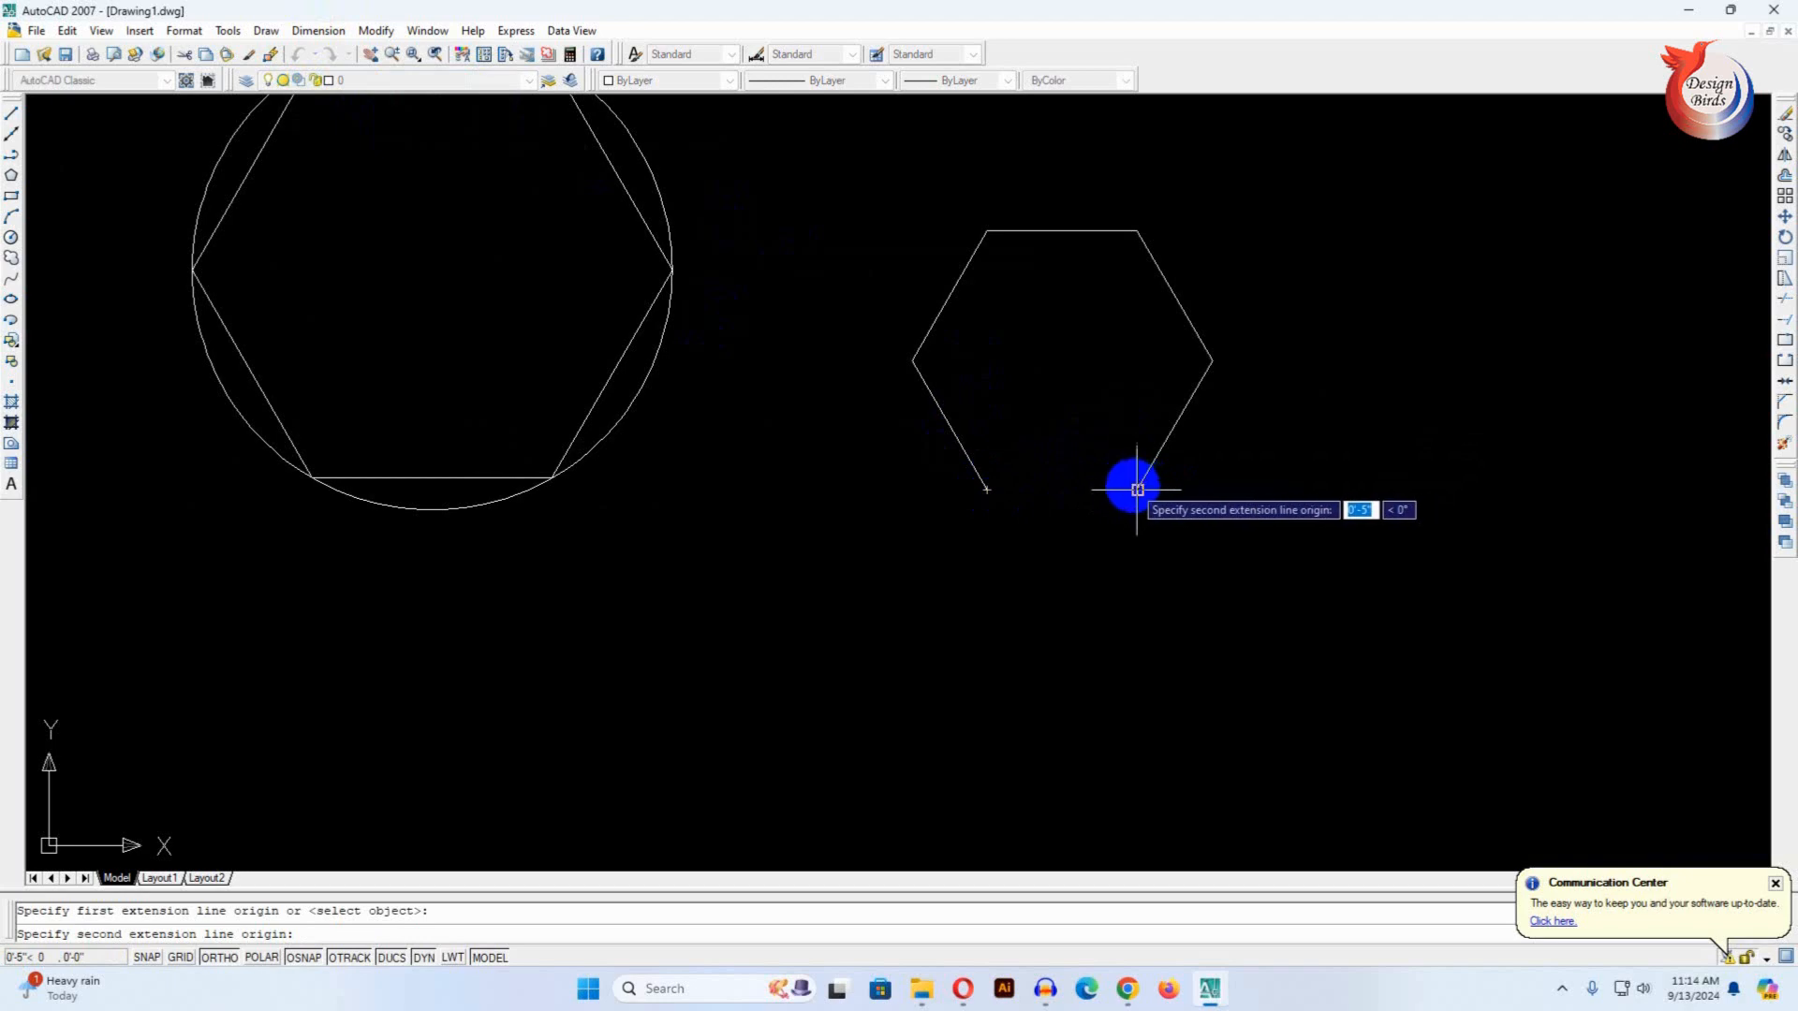
left_click(1114, 531)
scroll(1058, 551, "up", 3)
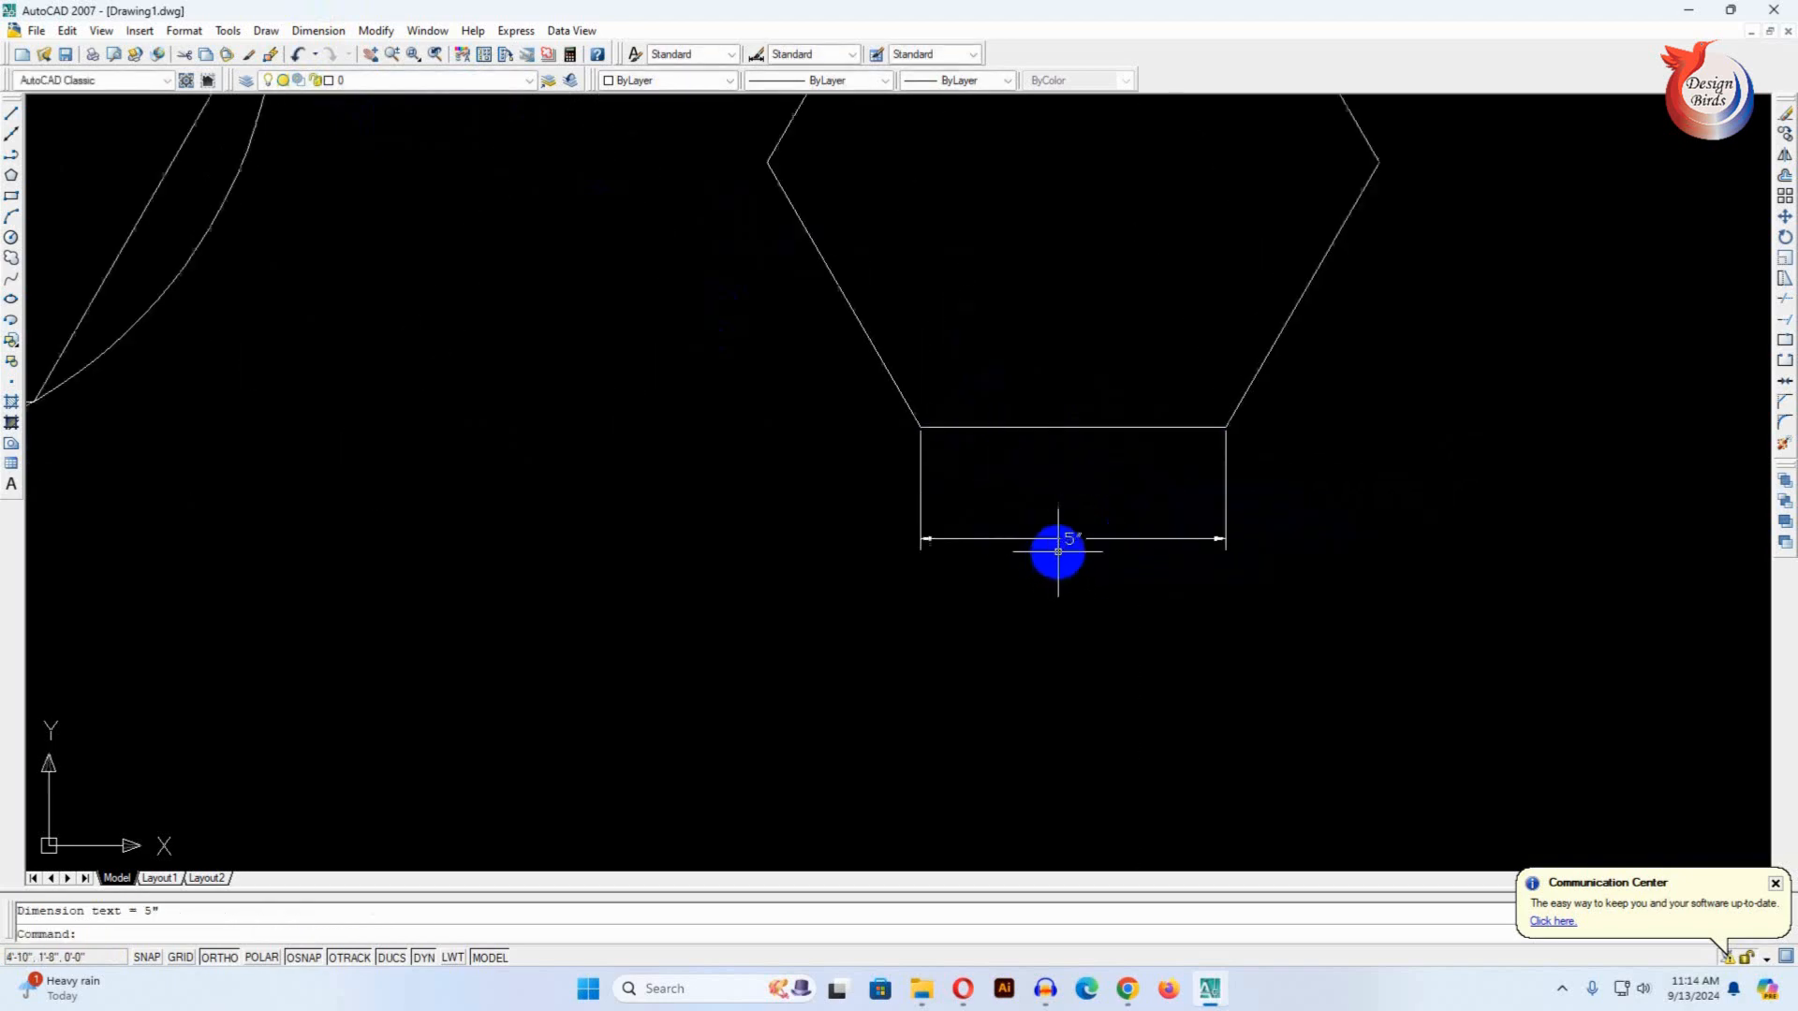
scroll(1088, 546, "down", 4)
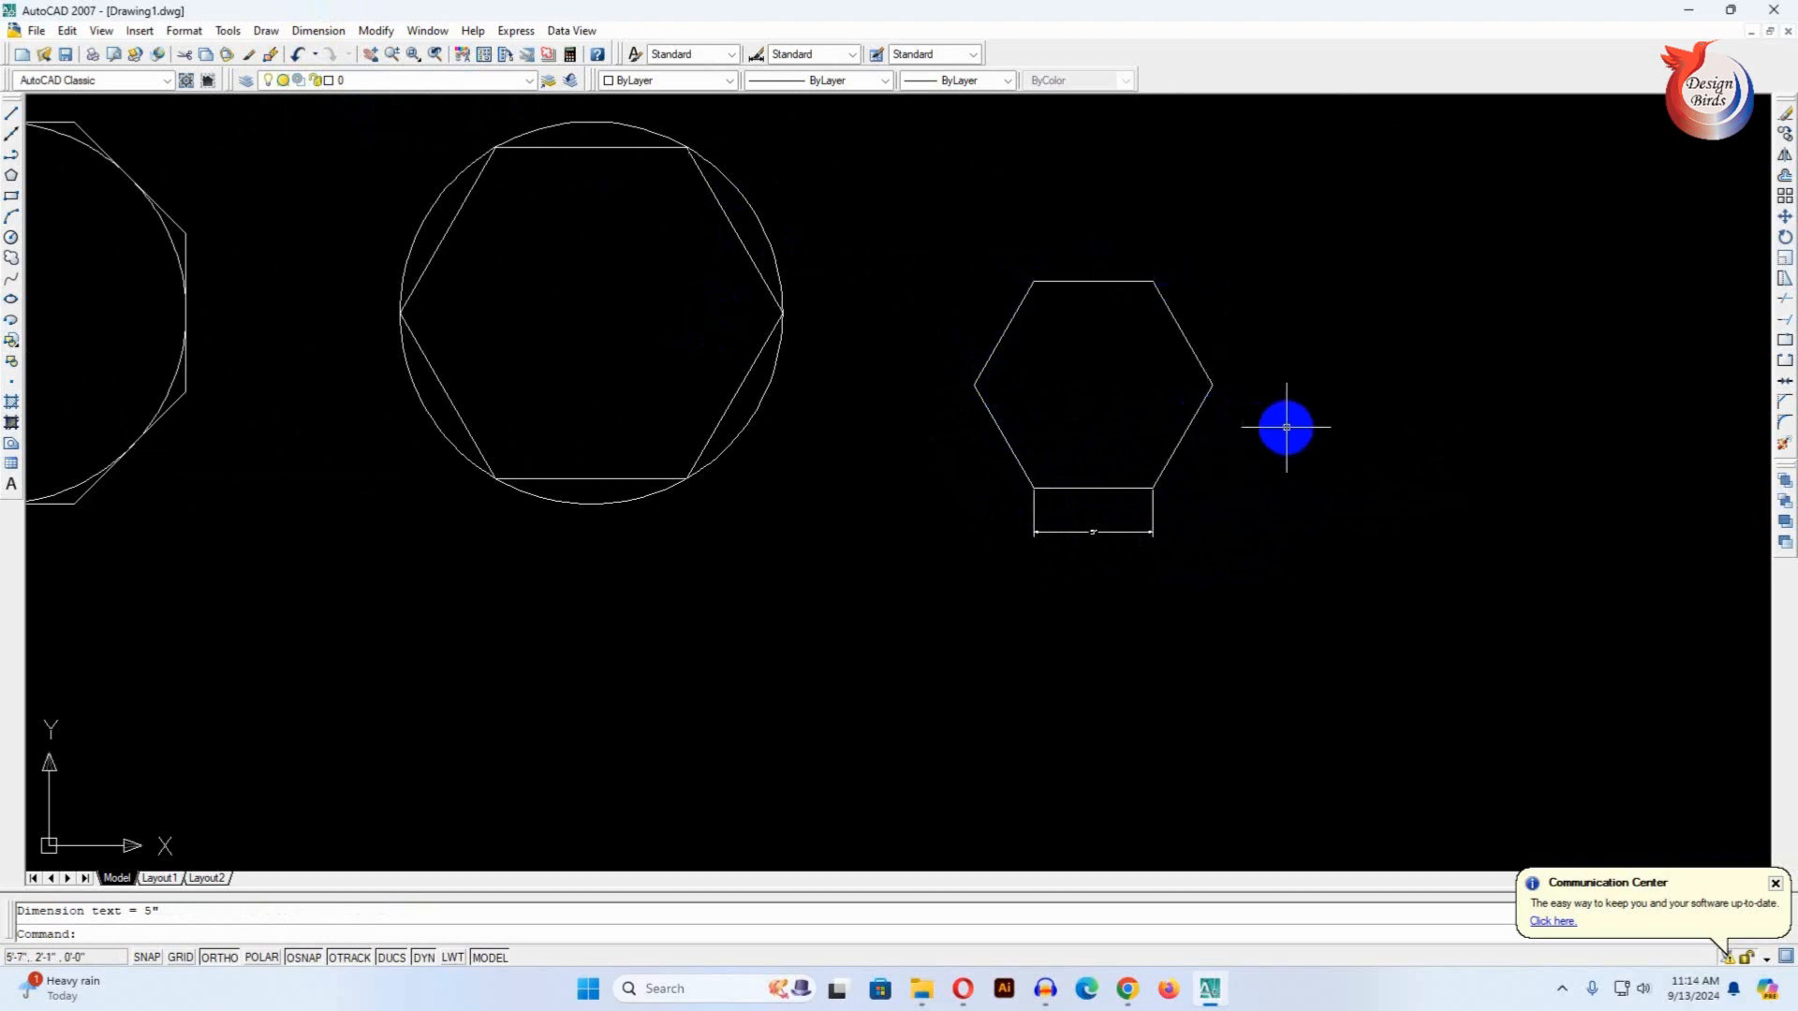
scroll(1287, 427, "down", 2)
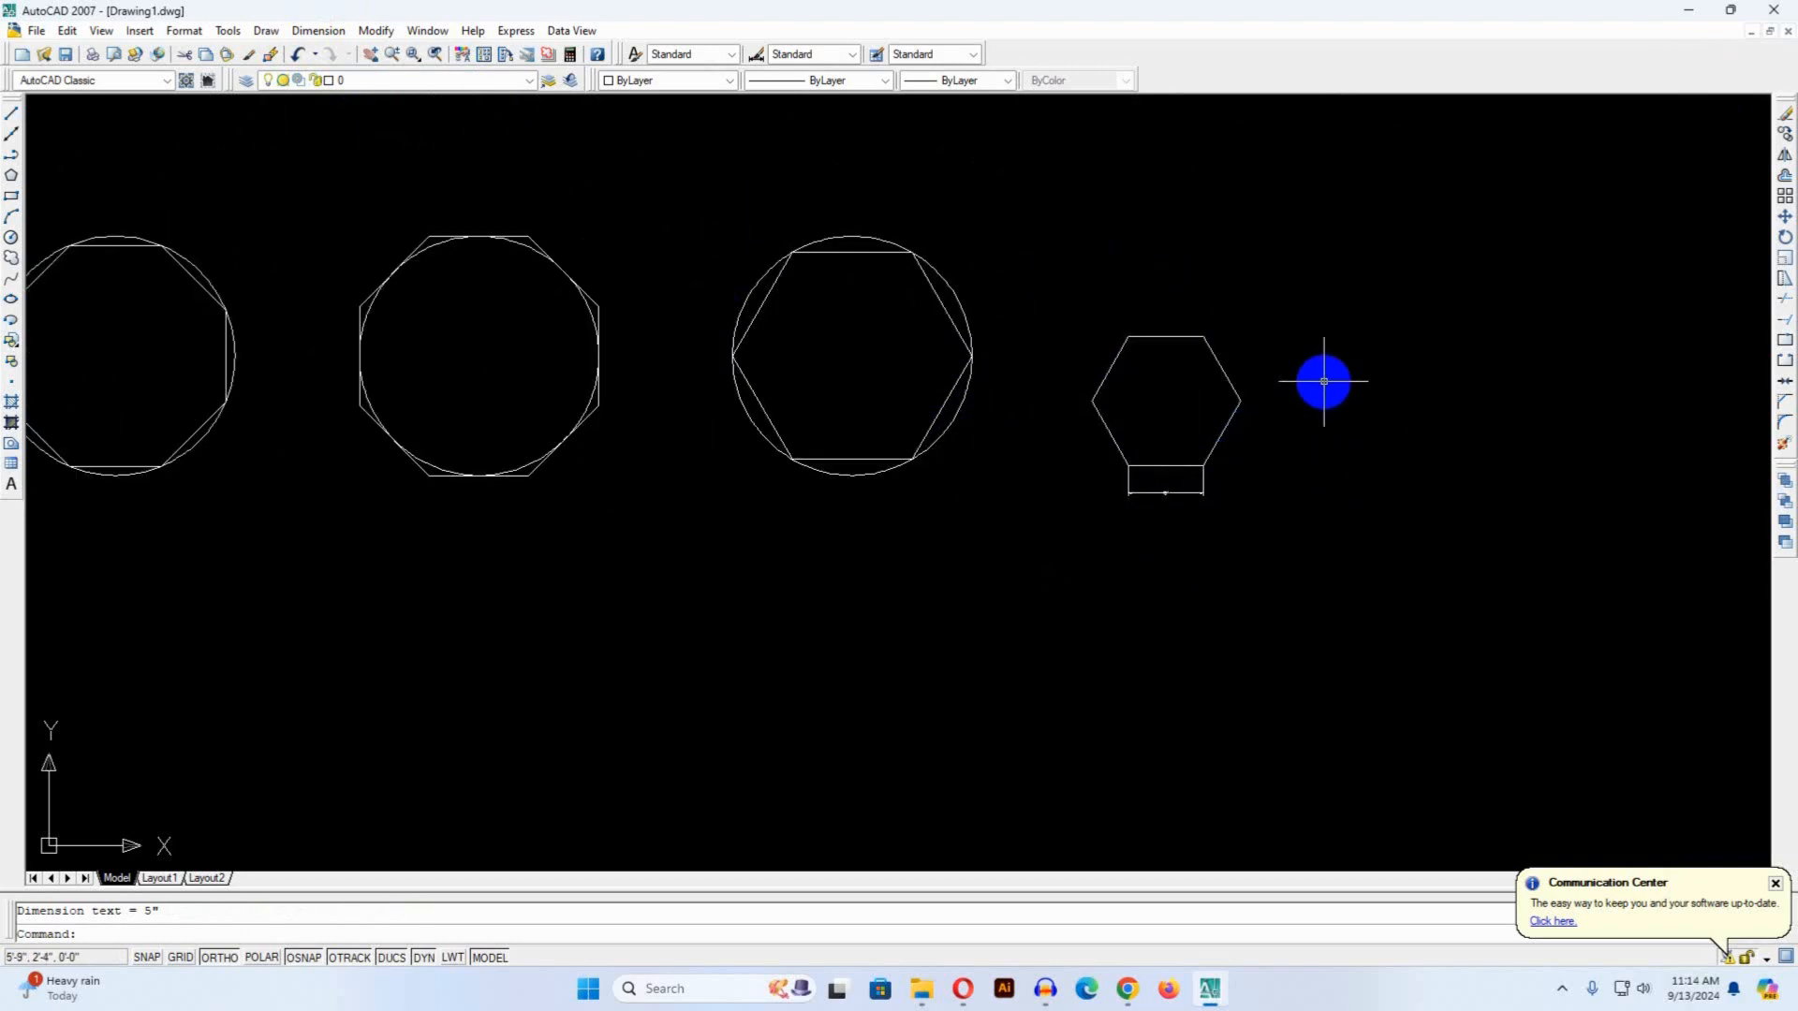